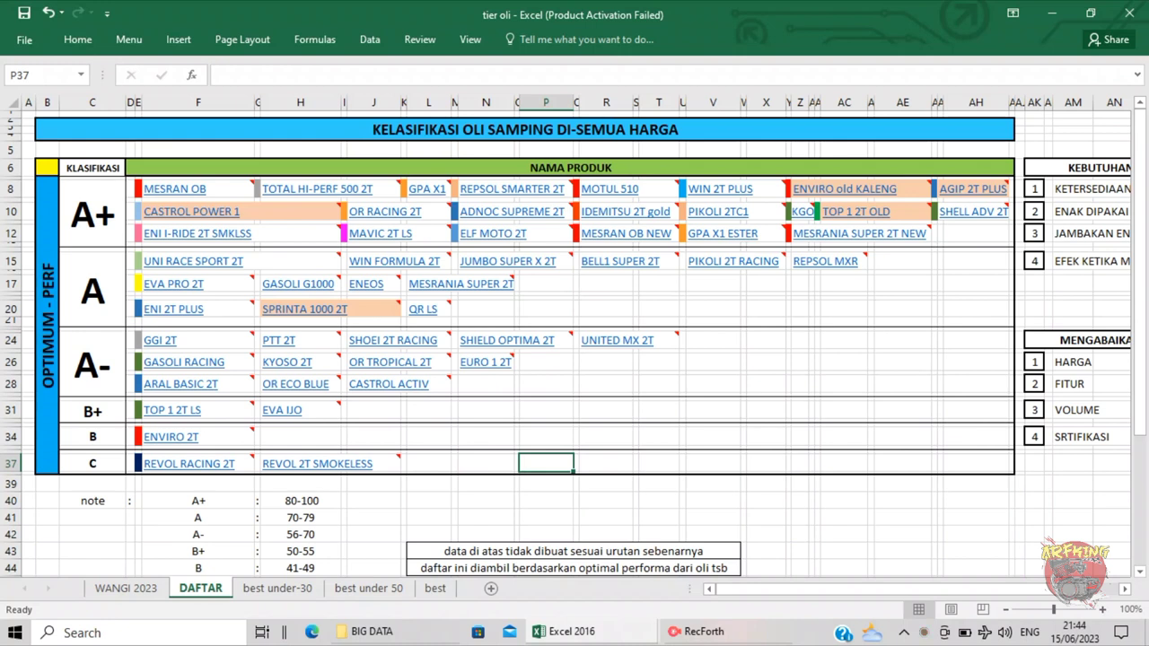
Step: Open the REVOL 2T SMOKELESS specification workbook from class C of the product classification list
click(93, 168)
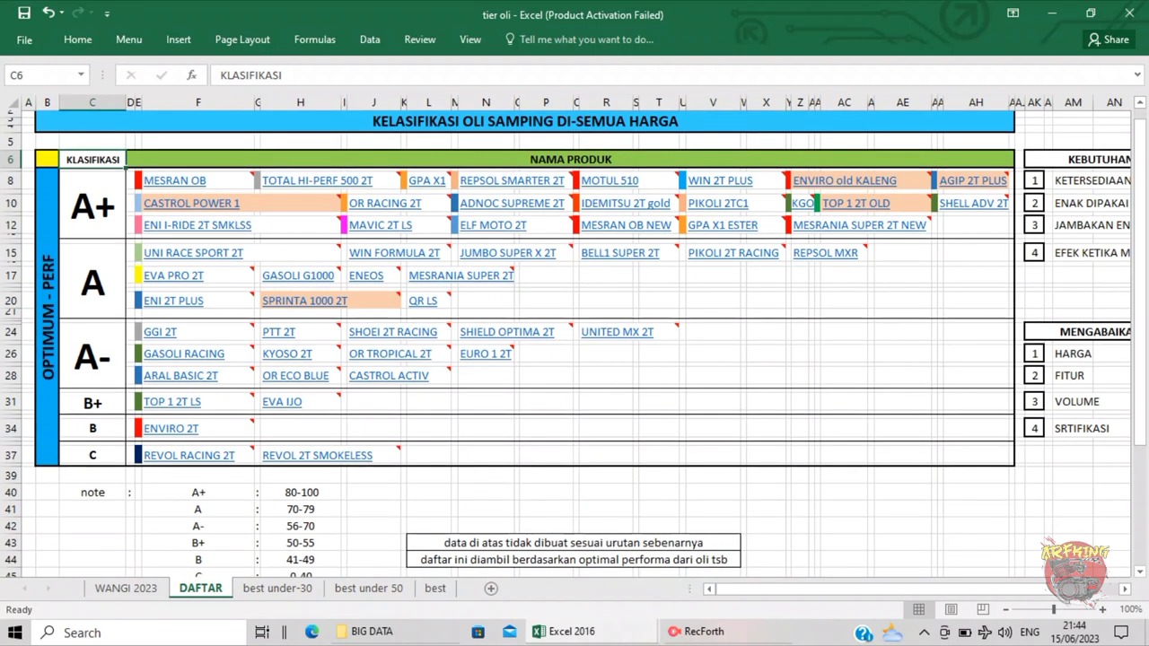
scroll(575, 341, down, 5)
scroll(575, 341, down, 1)
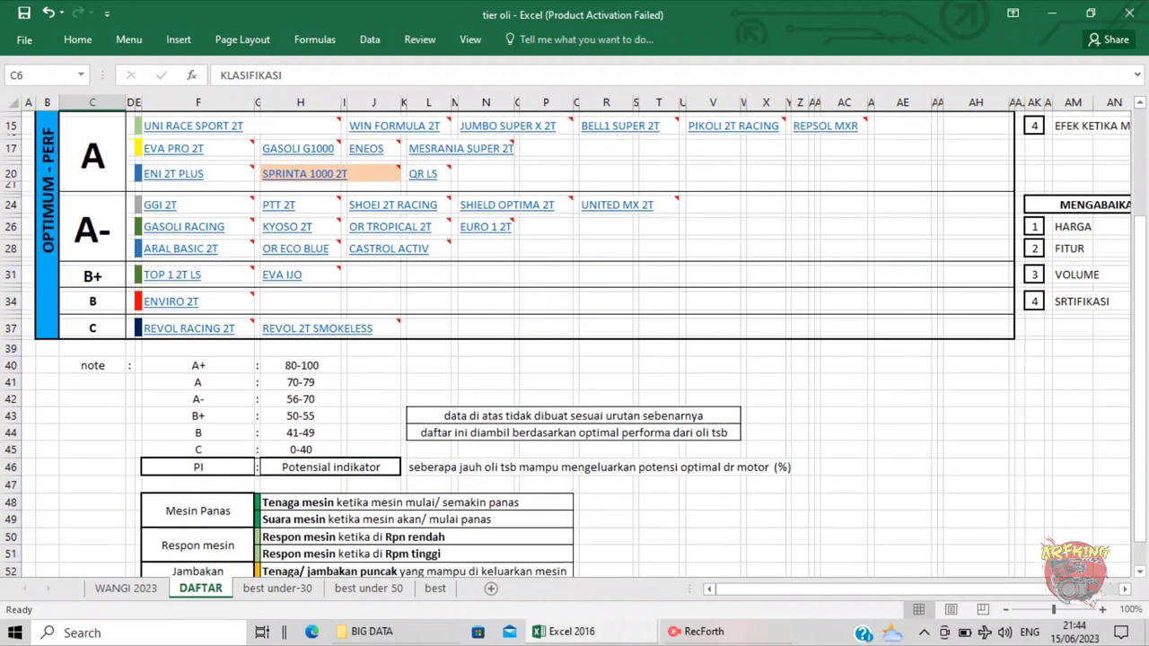
click(317, 305)
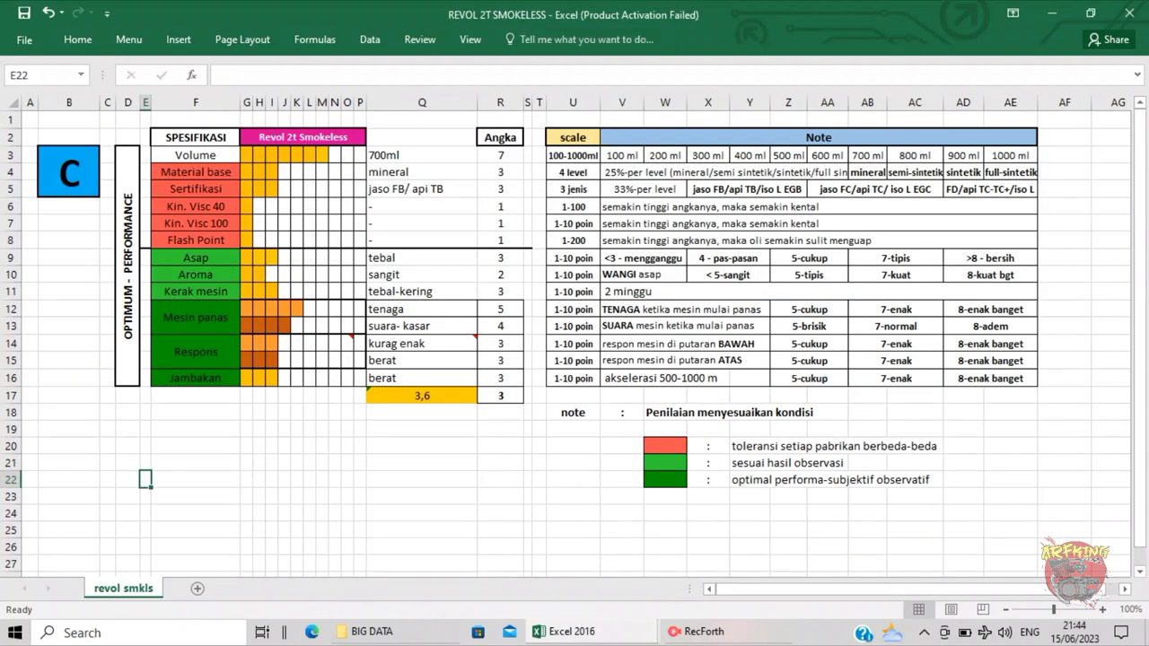
Step: Enlarge the REVOL 2T SMOKELESS sheet to 110% and inspect the overall average formula in R17
click(1103, 610)
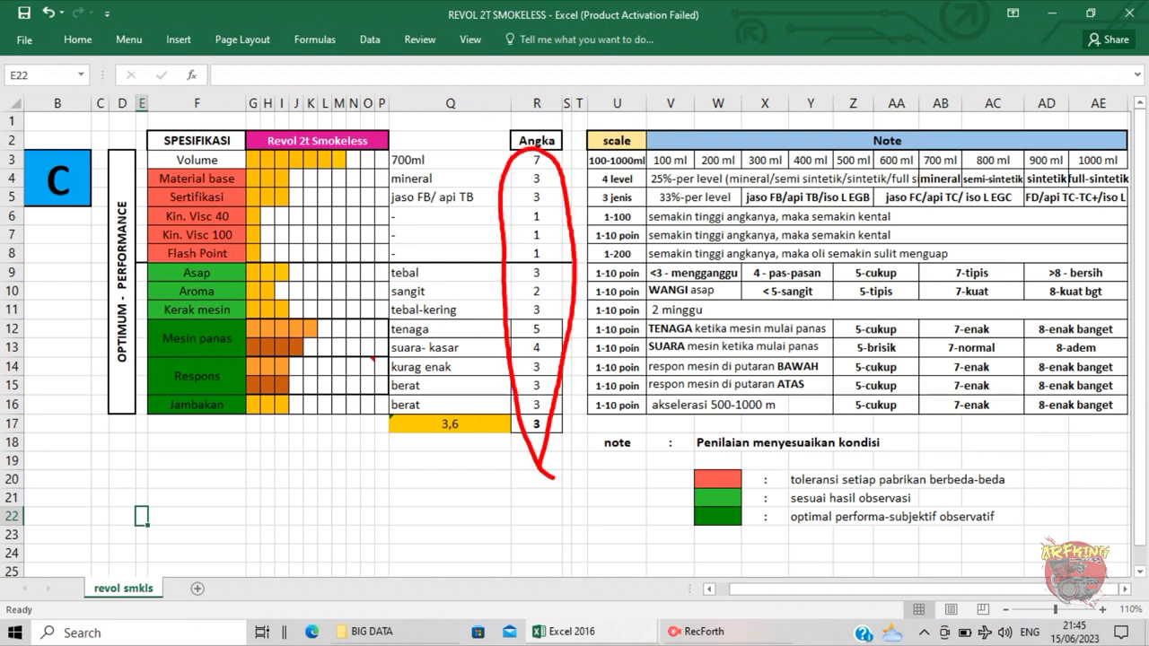
click(537, 425)
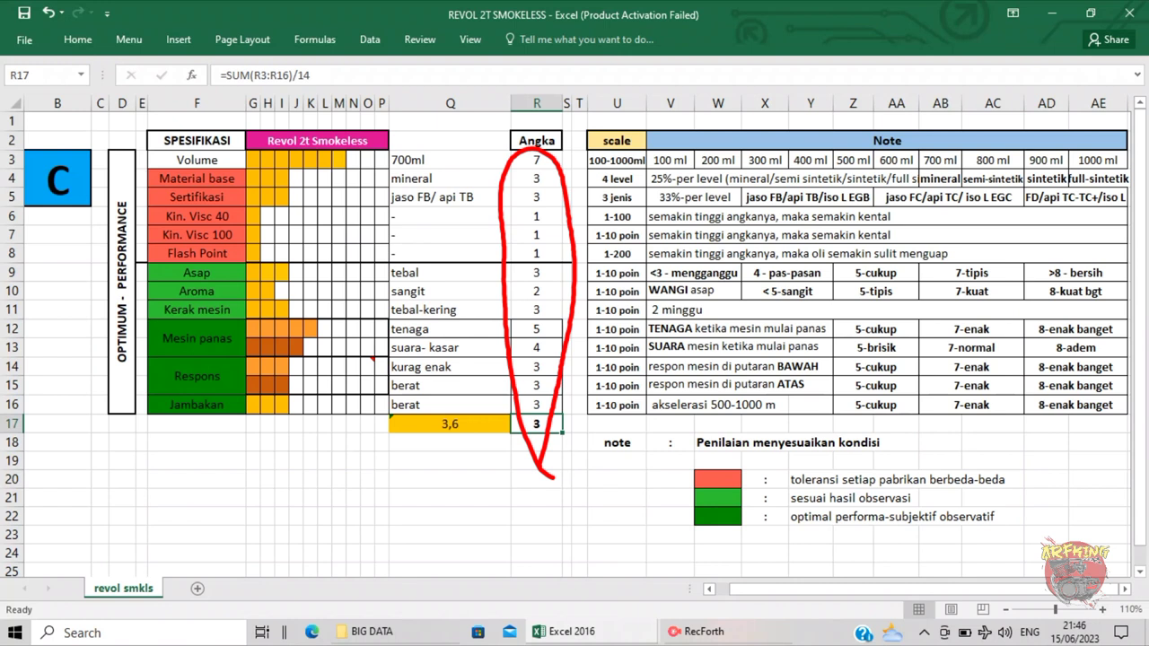
click(197, 479)
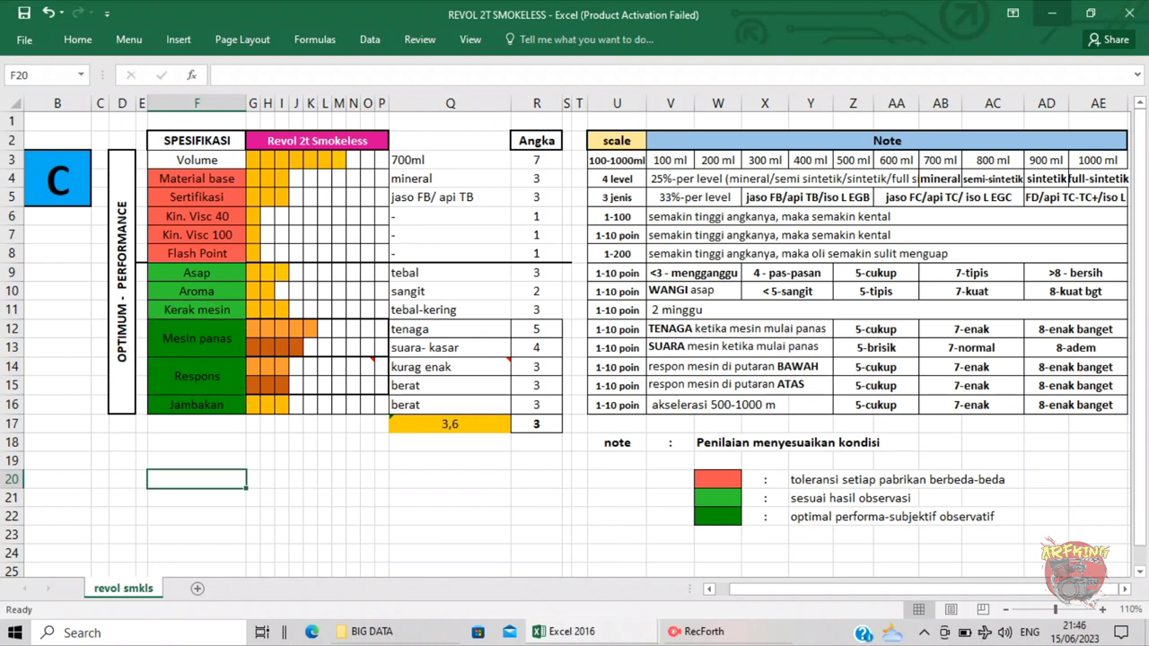
Step: Return to the tier oli workbook and read the Potensial indikator note below the classification table
click(1053, 14)
scroll(575, 343, down, 1)
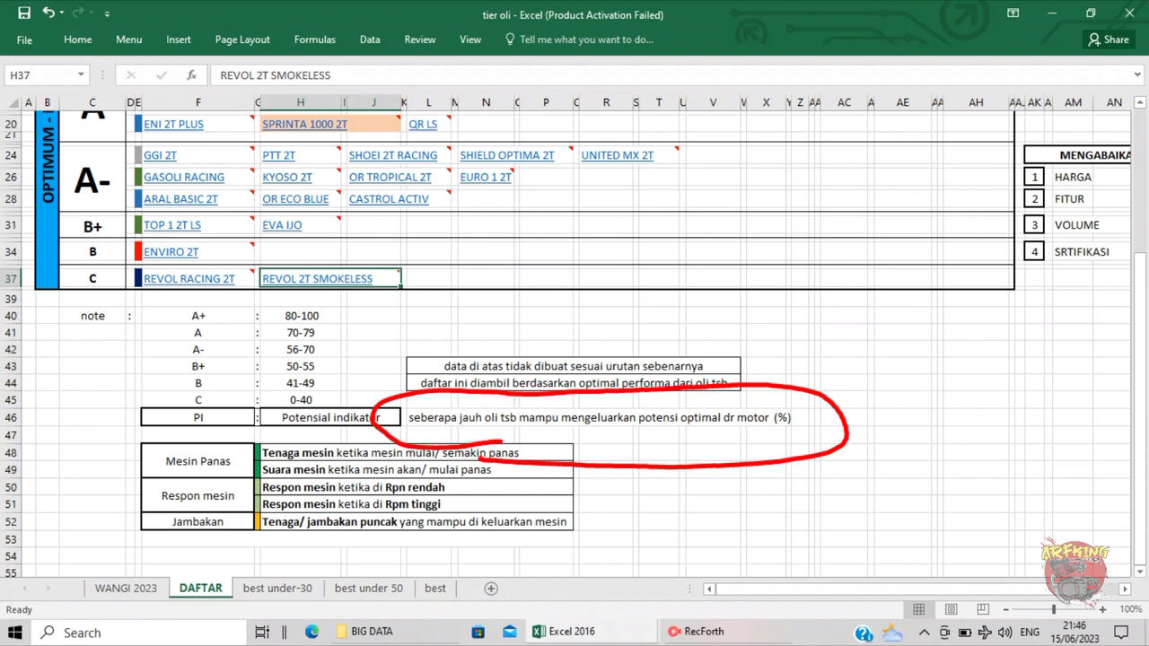
key(Escape)
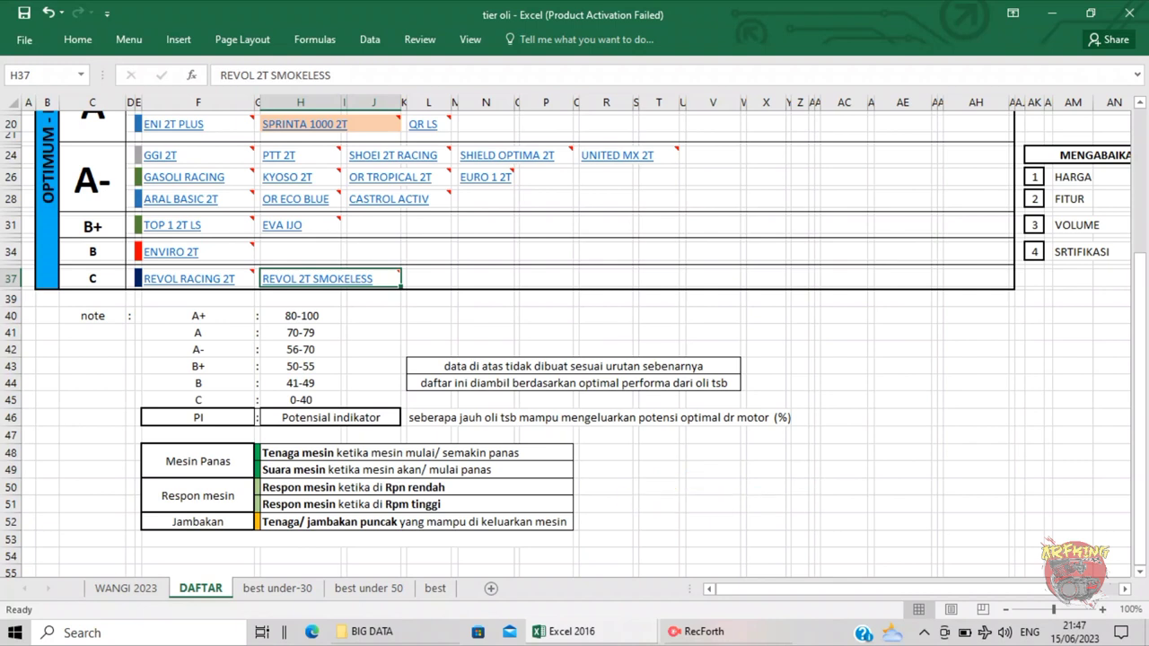
Step: Reopen the REVOL 2T SMOKELESS workbook and compare the formulas in R17 and Q17, then return to the product list
click(318, 280)
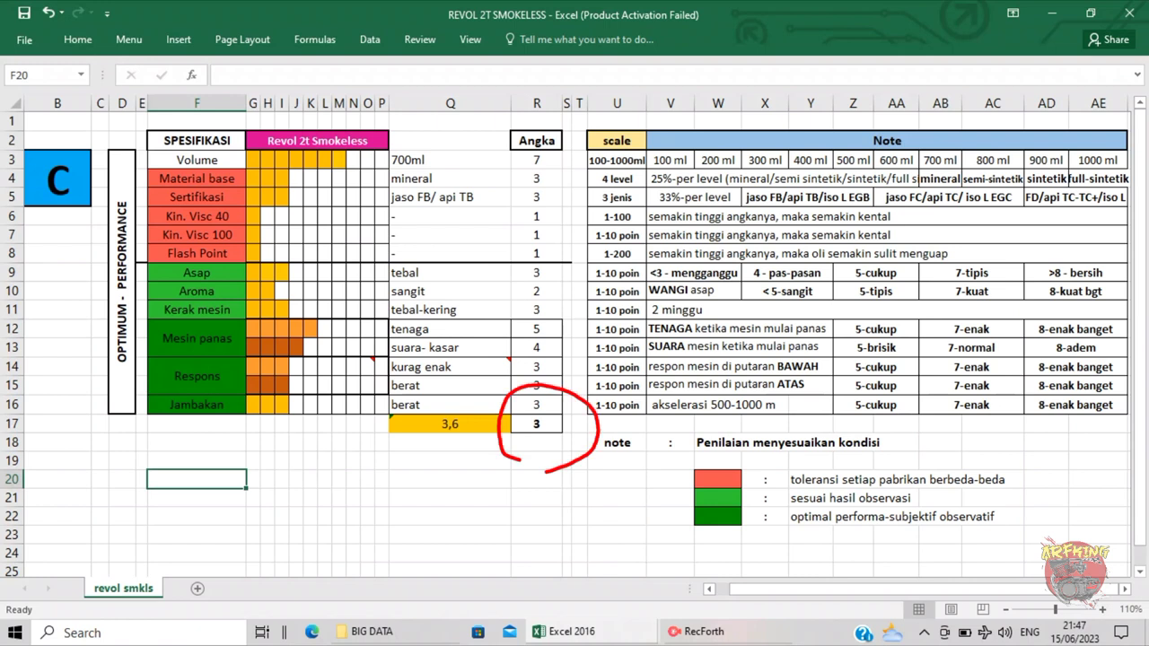
click(537, 424)
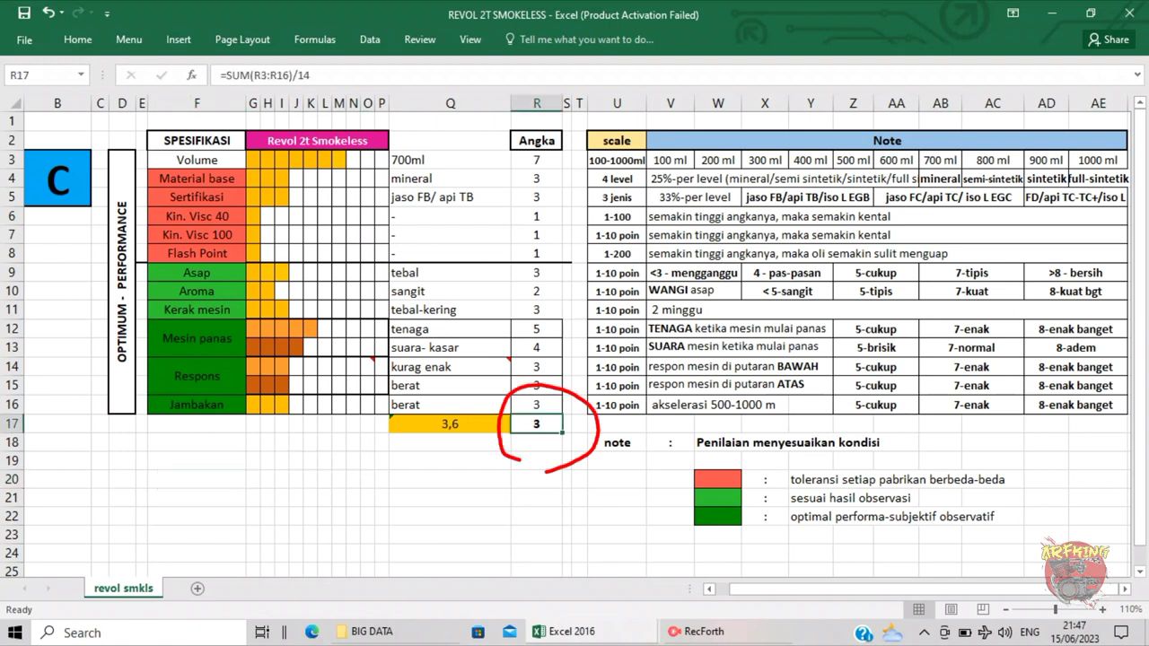
click(450, 424)
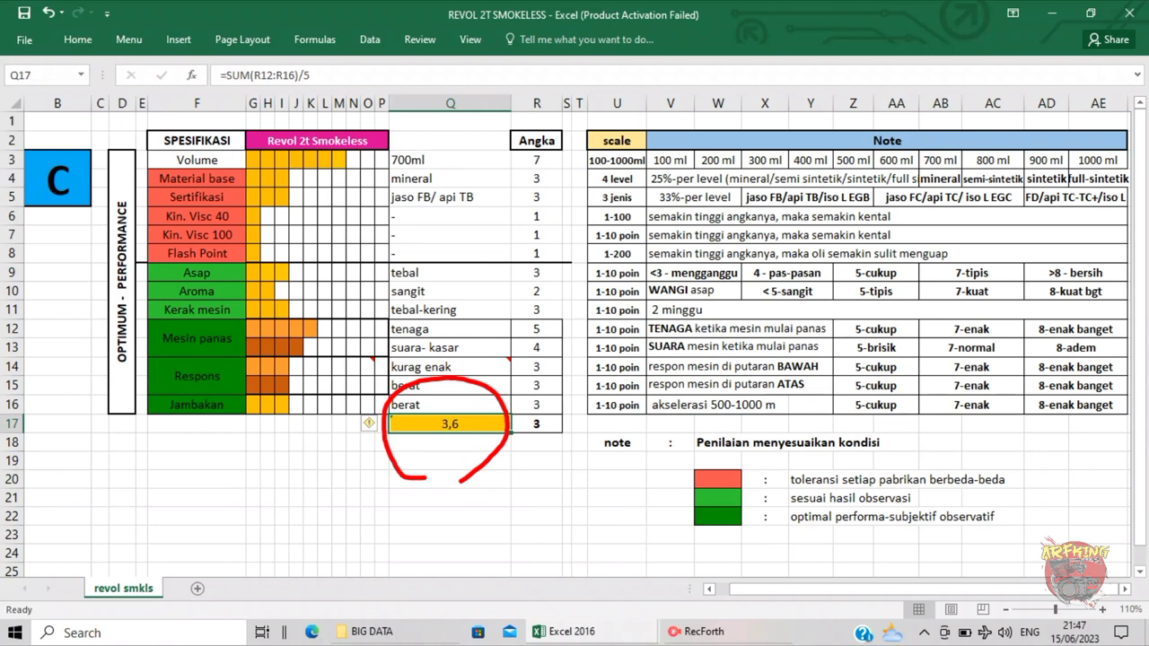
click(537, 424)
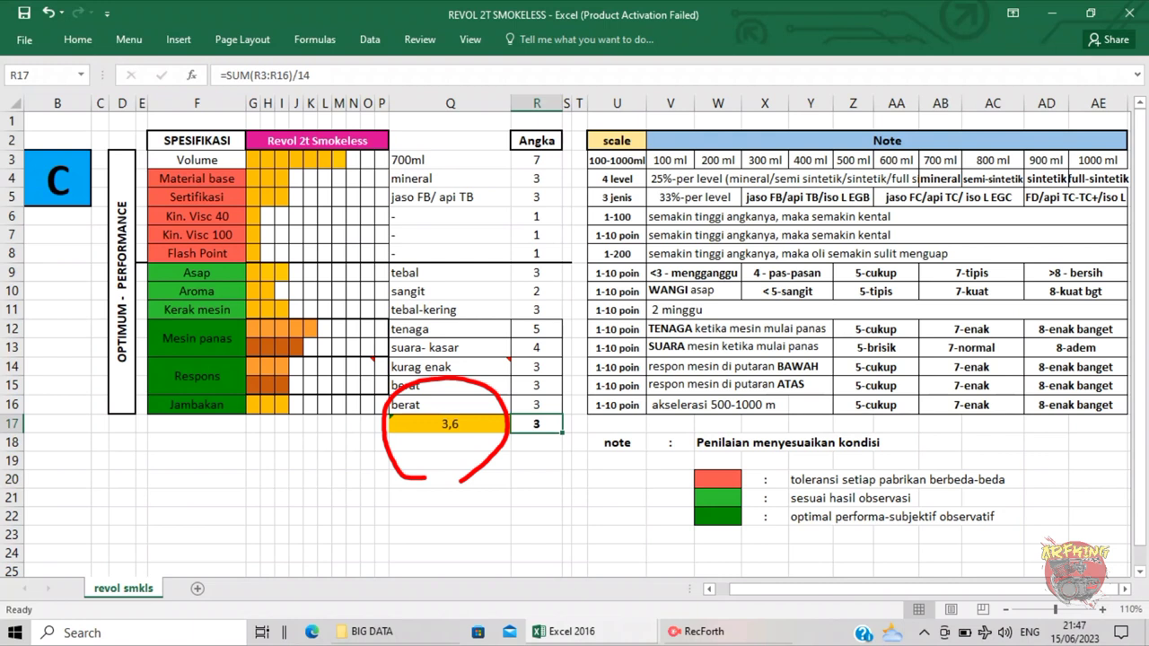
click(1052, 13)
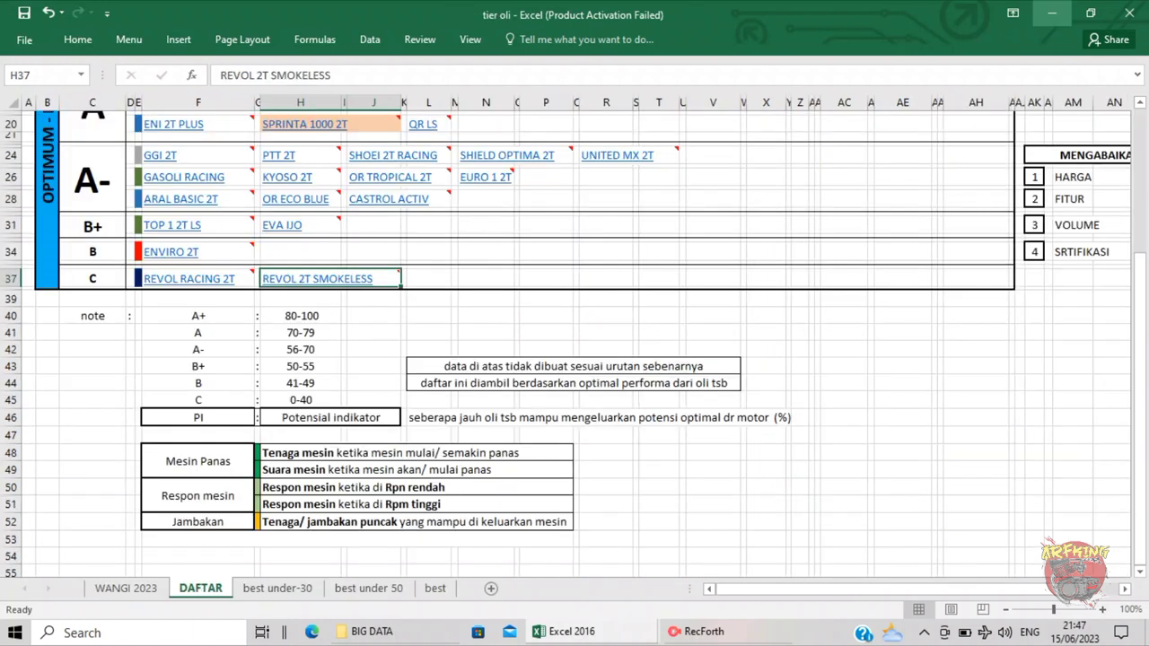
Step: Open the MOTUL 510 specification workbook from class A+ and enlarge its sheet to 110%
scroll(574, 341, up, 2)
scroll(574, 341, up, 4)
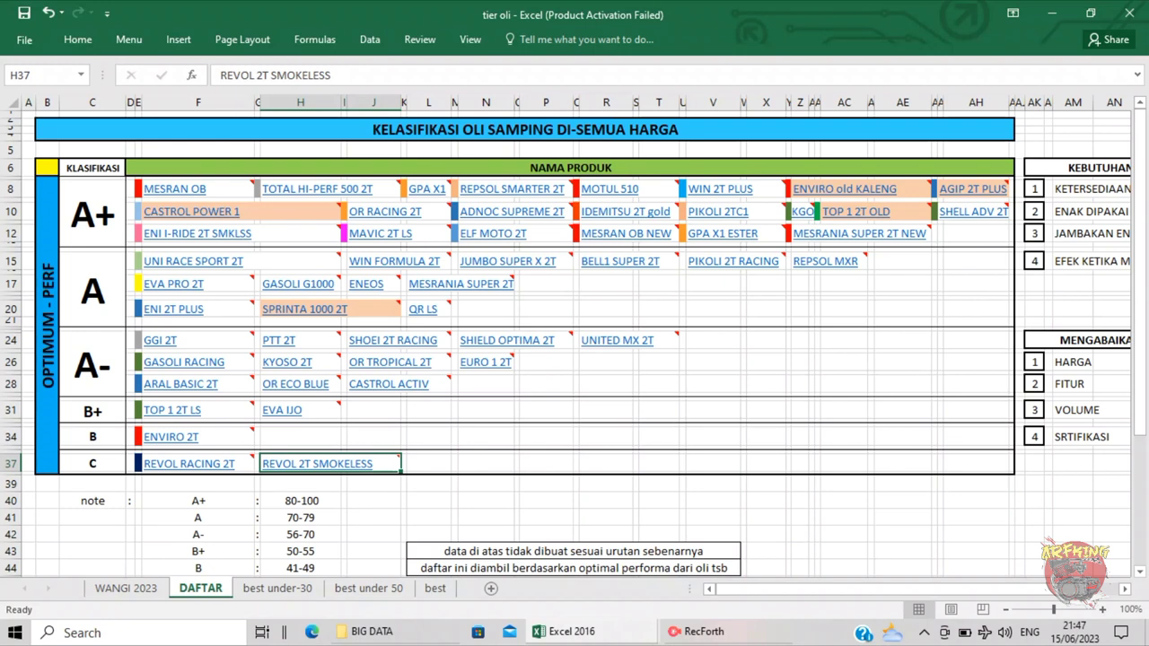
click(611, 189)
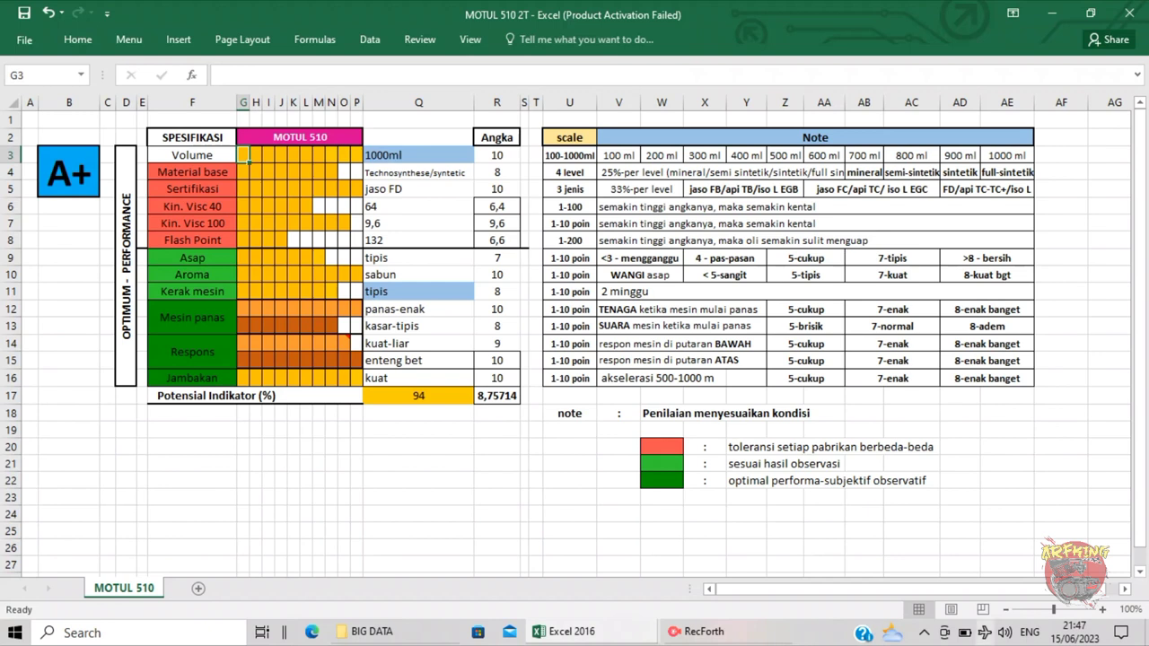
scroll(575, 341, up, 1)
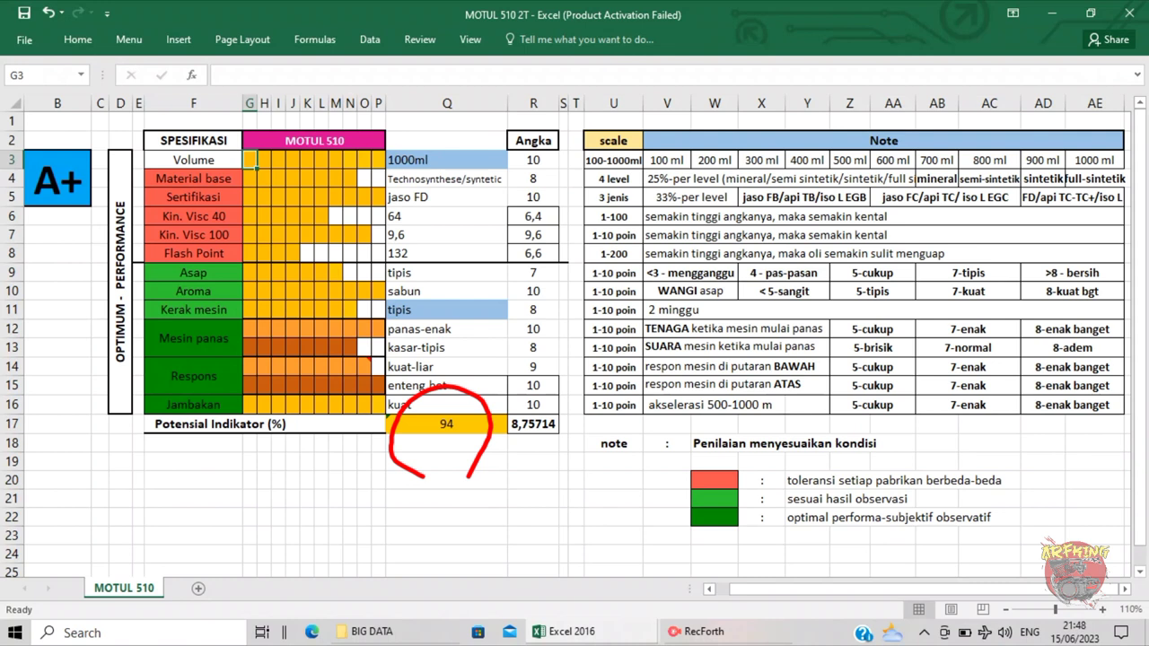
Step: Inspect MOTUL 510's average and Potensial Indikator formulas and the top Jambakan rating note, then return to the product list
click(533, 425)
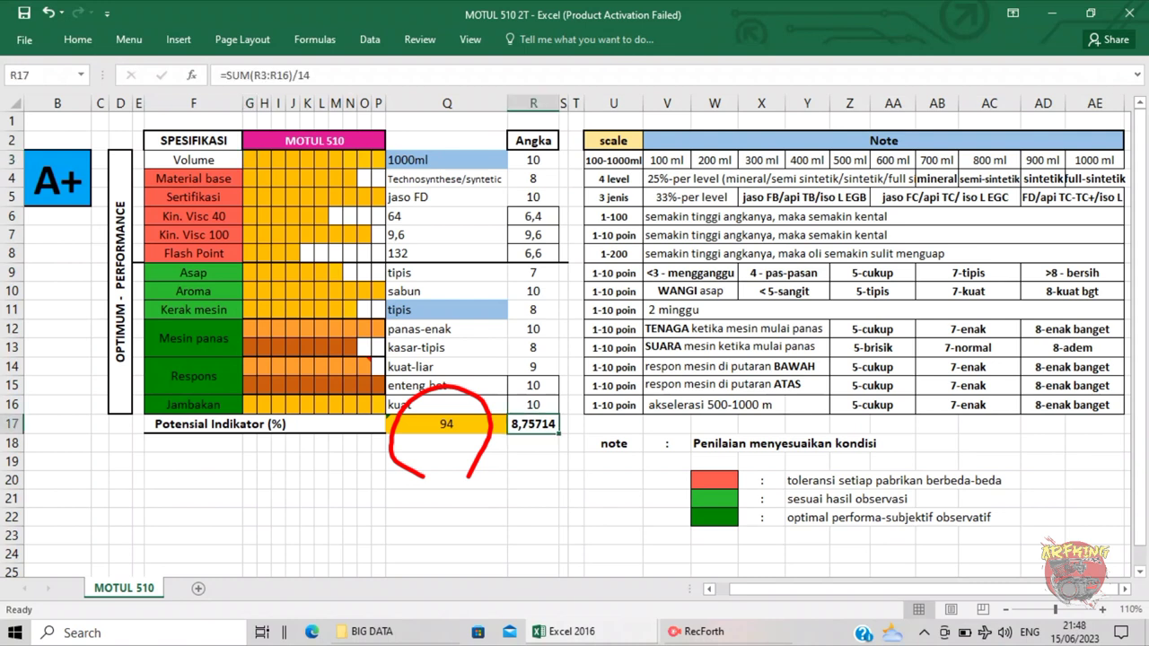
click(534, 480)
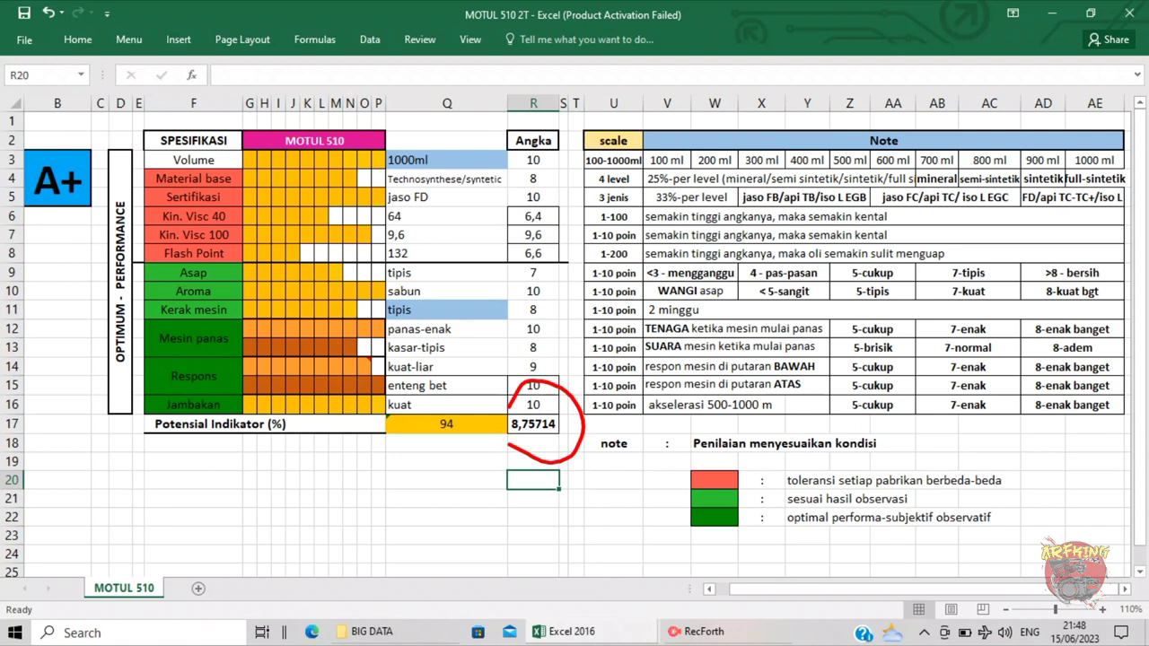
click(448, 424)
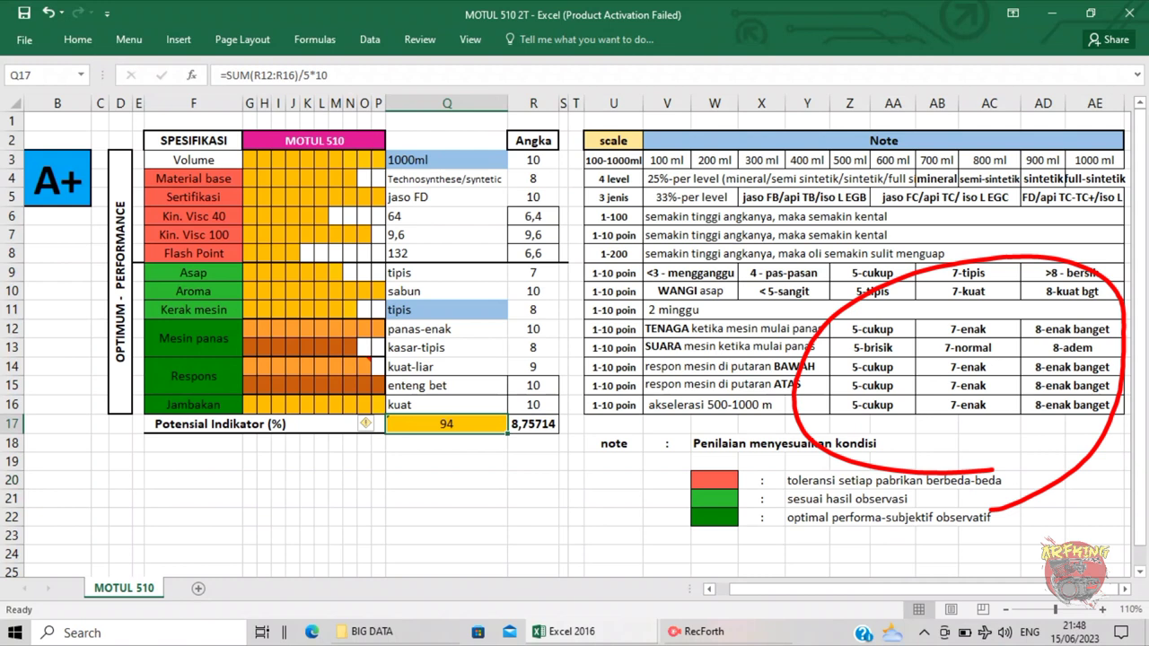
click(1072, 405)
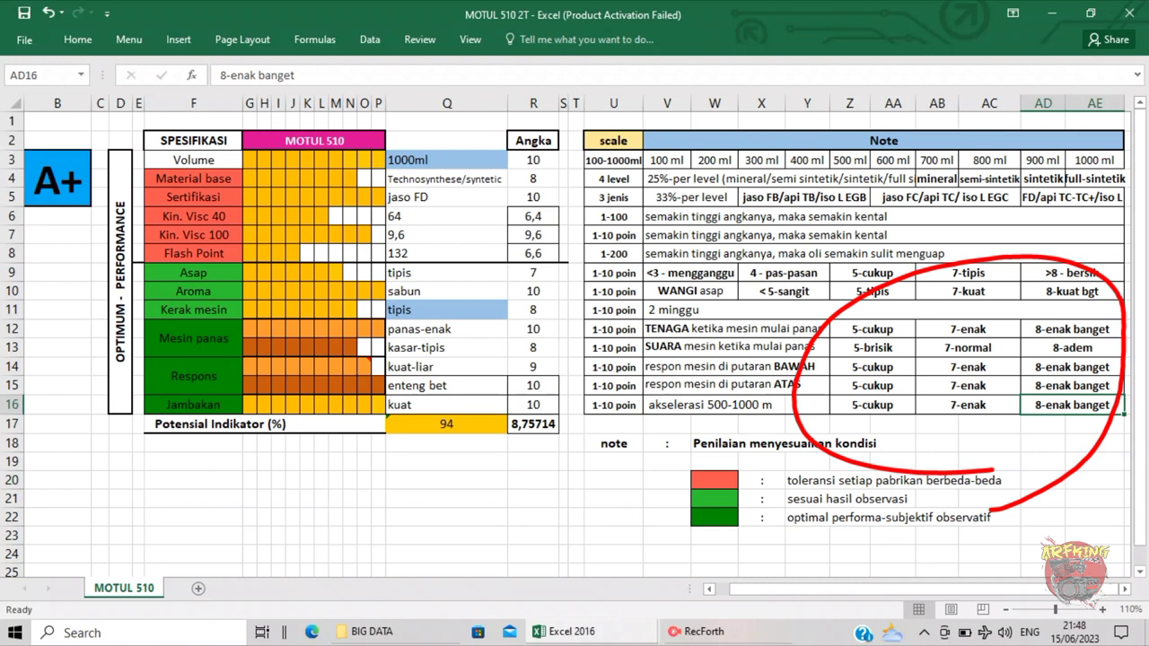
click(533, 425)
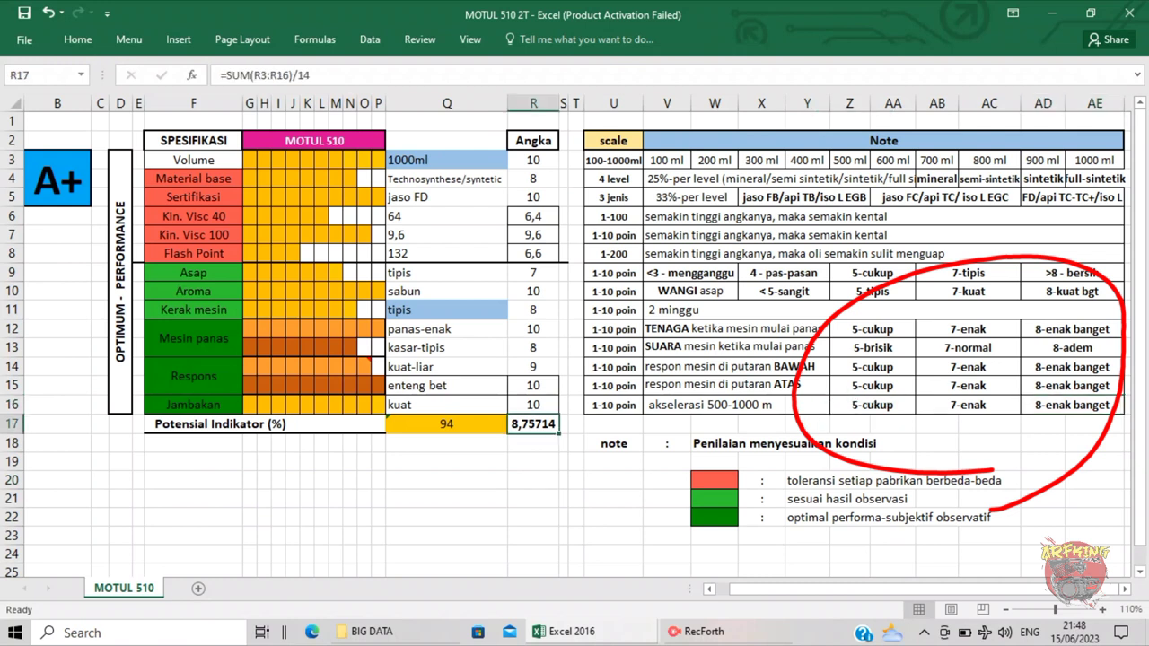
key(Escape)
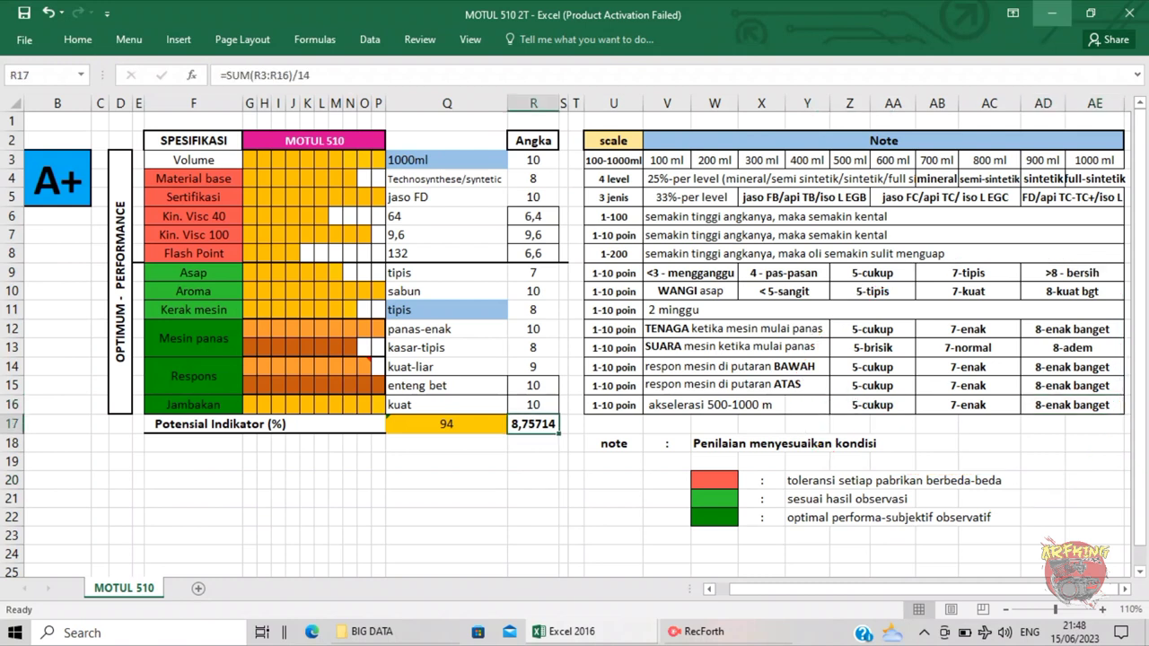
click(1052, 13)
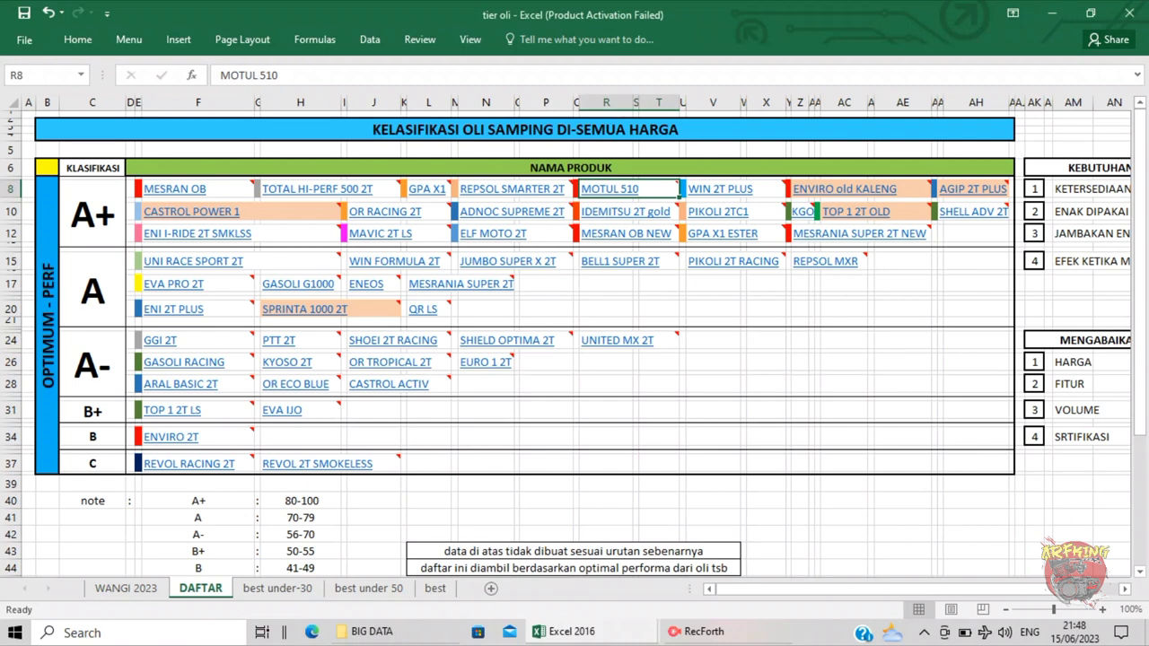
Step: Review the class score ranges and engine criteria notes below the classification table on the DAFTAR sheet
scroll(575, 341, down, 5)
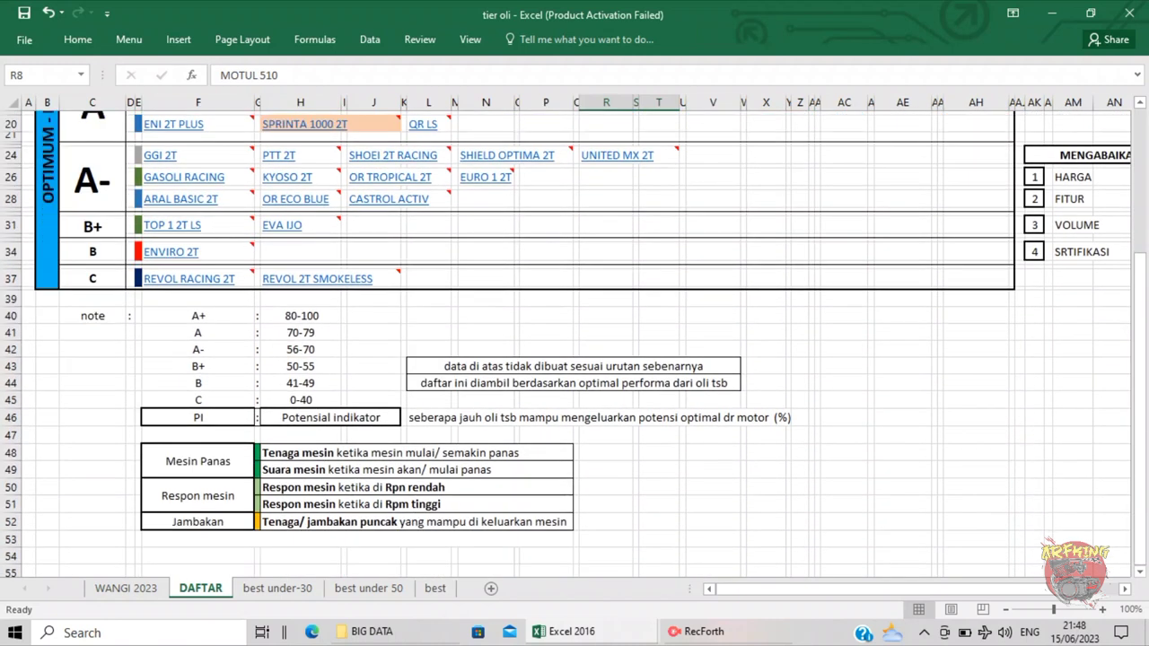
scroll(575, 341, down, 2)
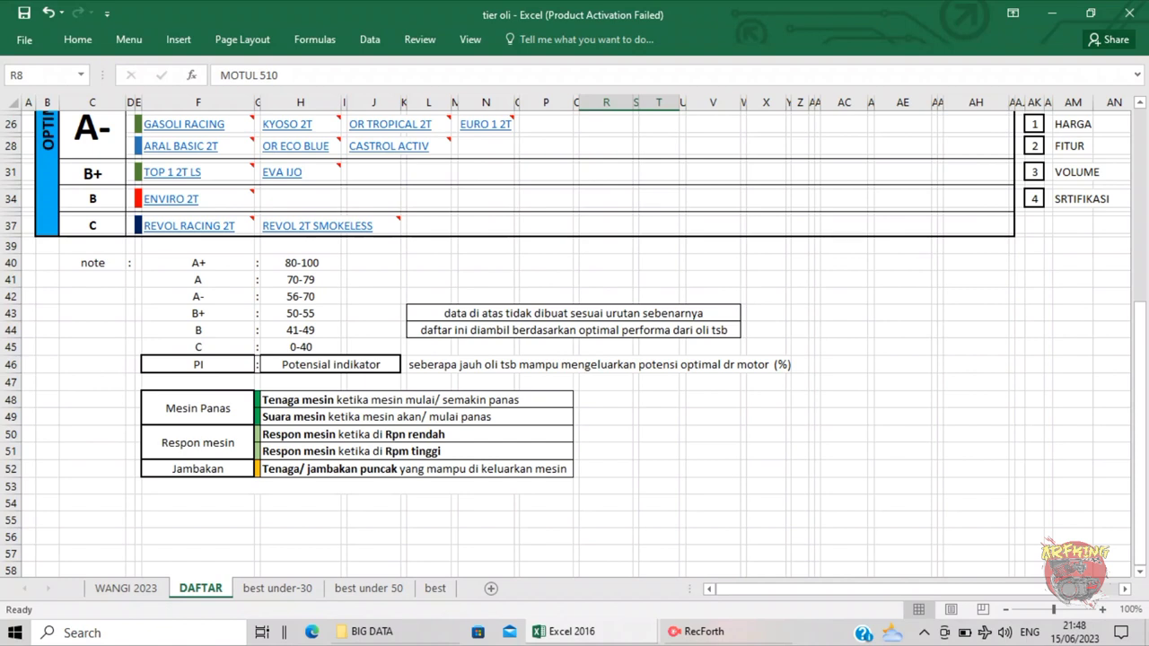
scroll(574, 342, up, 8)
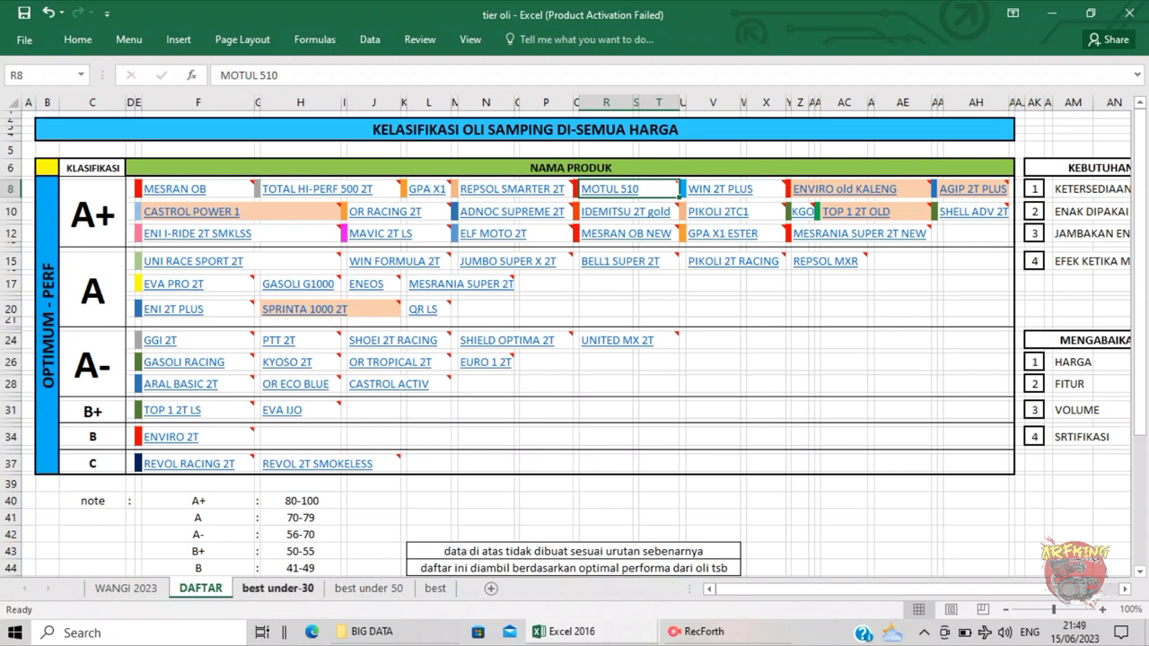
Step: Switch to the best under-30 sheet and view the HARGA UNDER-30 product list beside the classification table
click(279, 589)
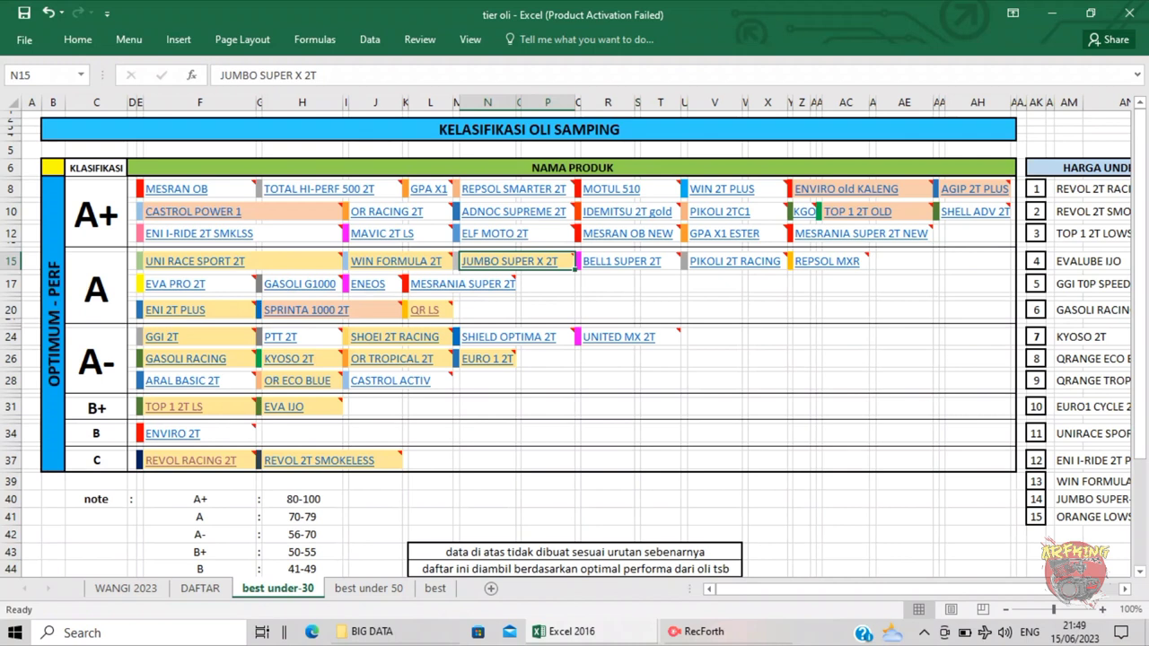
click(608, 407)
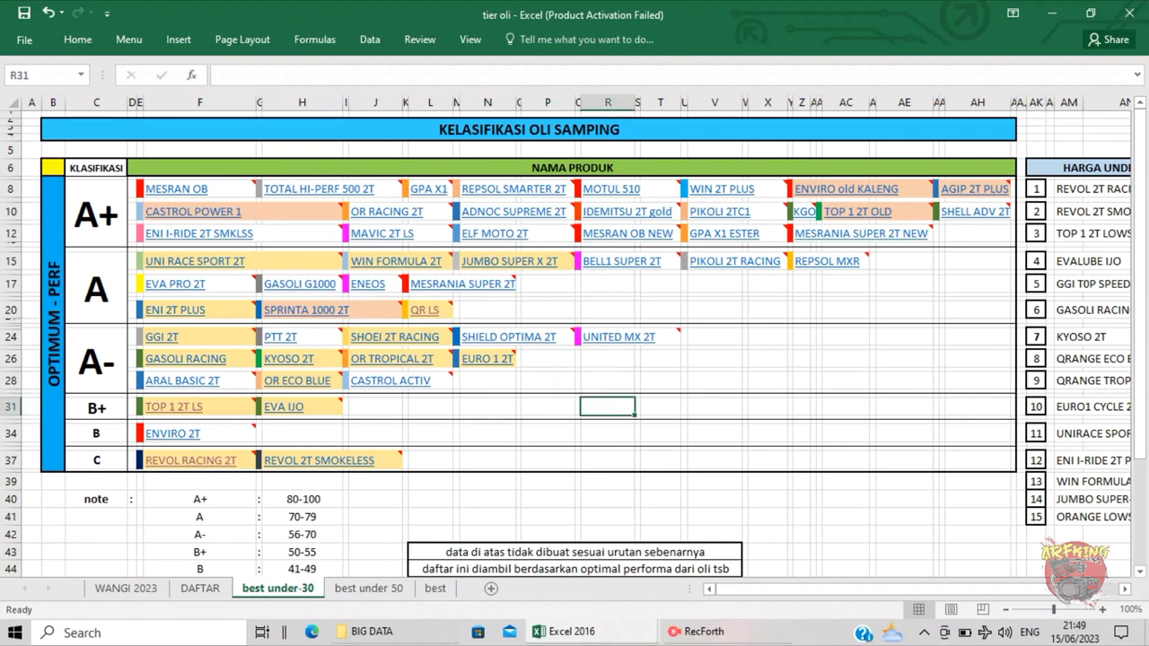
drag(883, 589, 921, 588)
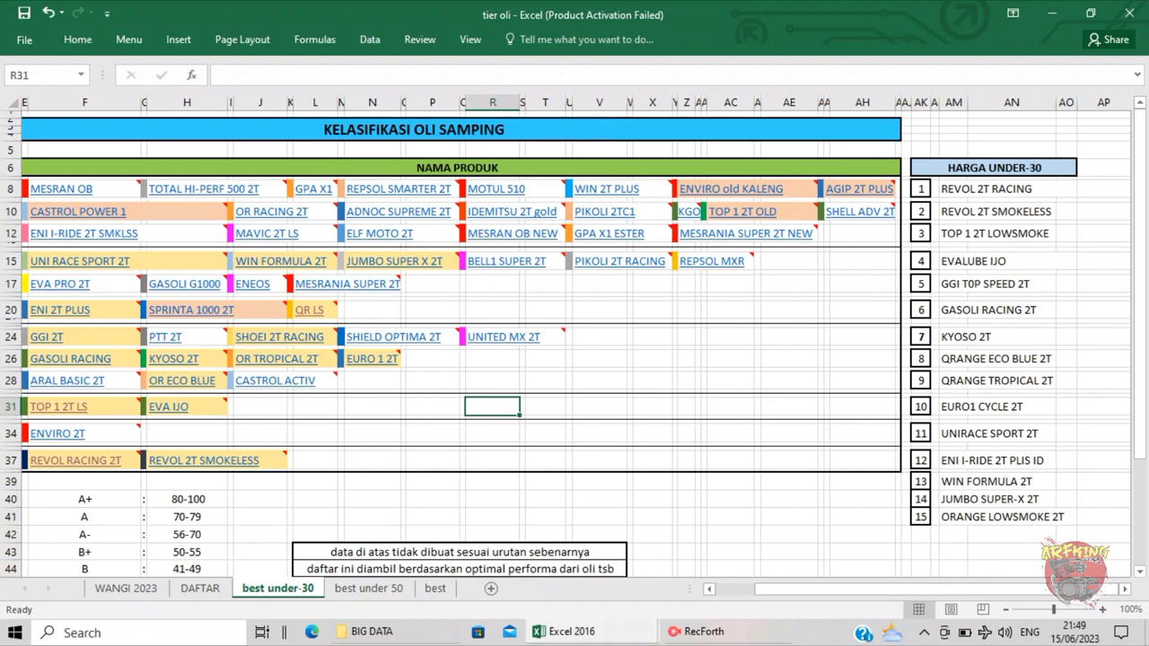
drag(846, 589, 804, 588)
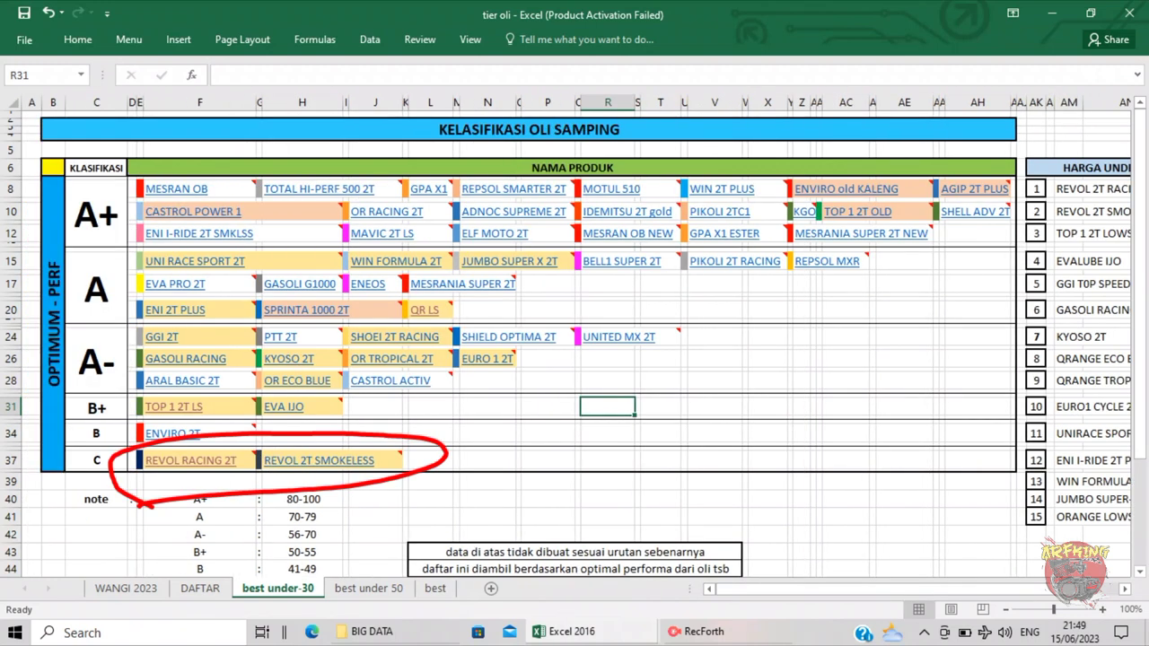
Step: Check the score comments on the highlighted class C and class A oils in the under-30 classification table
mouse_move(258, 451)
mouse_move(404, 448)
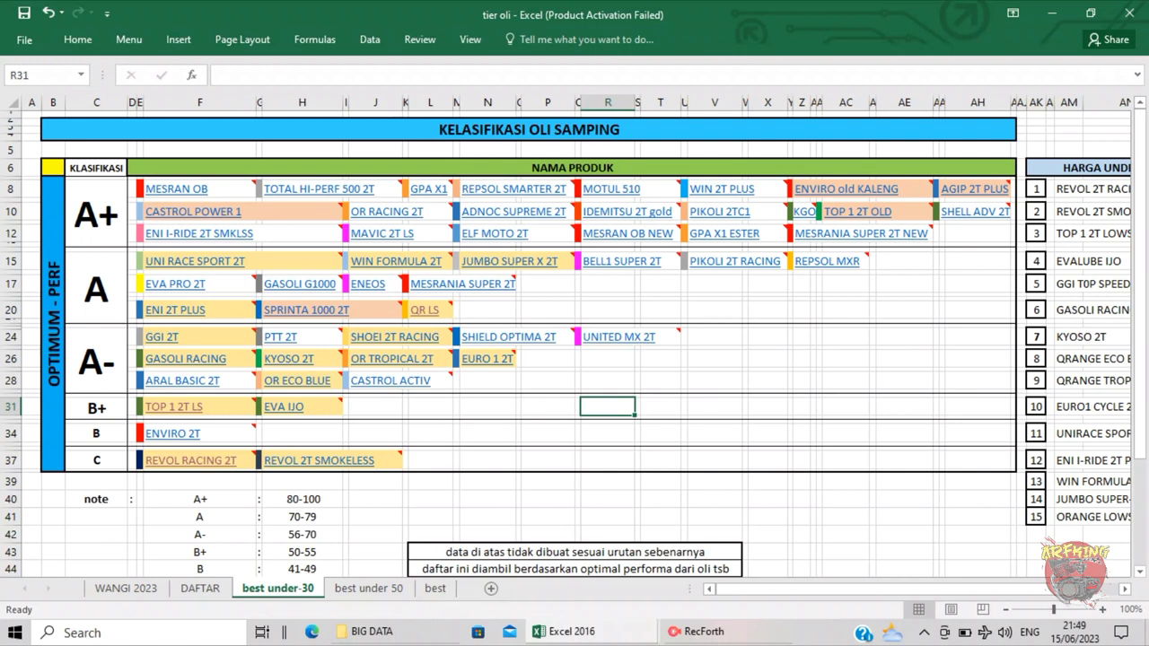
click(96, 289)
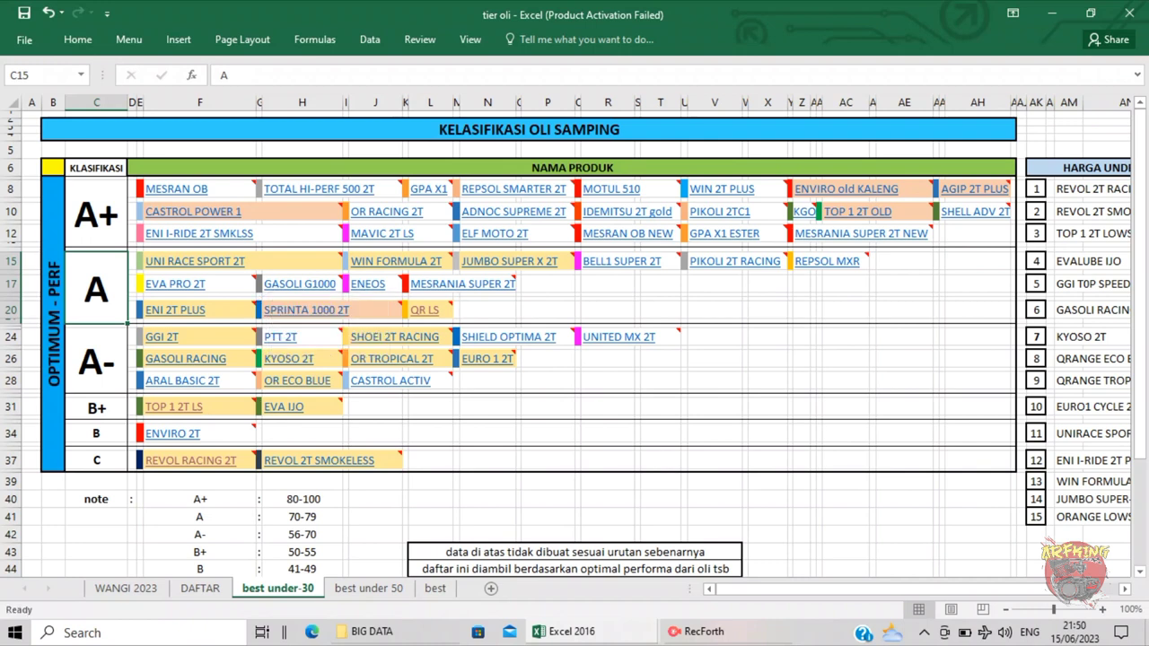
mouse_move(257, 306)
mouse_move(344, 253)
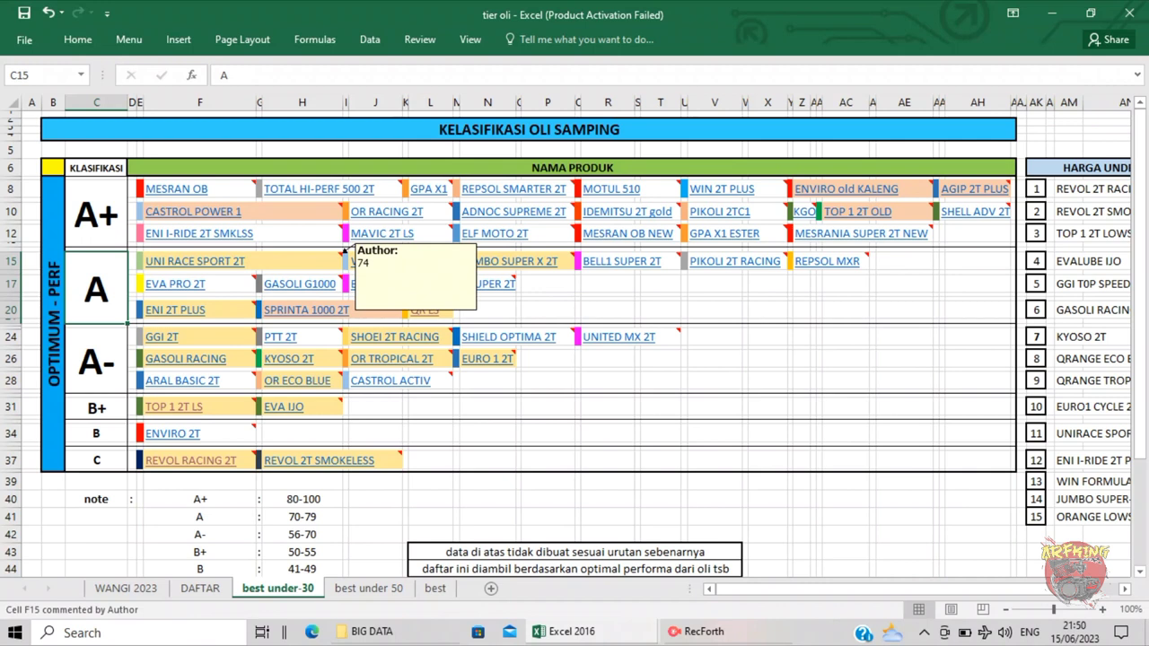
mouse_move(455, 253)
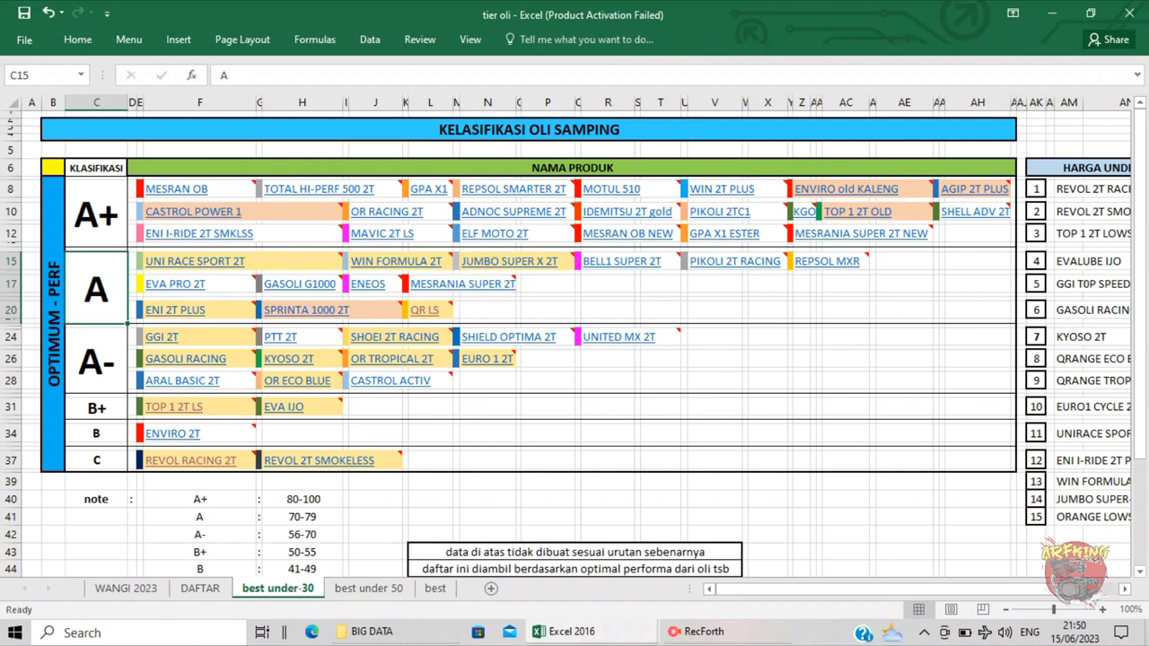
mouse_move(454, 301)
mouse_move(577, 252)
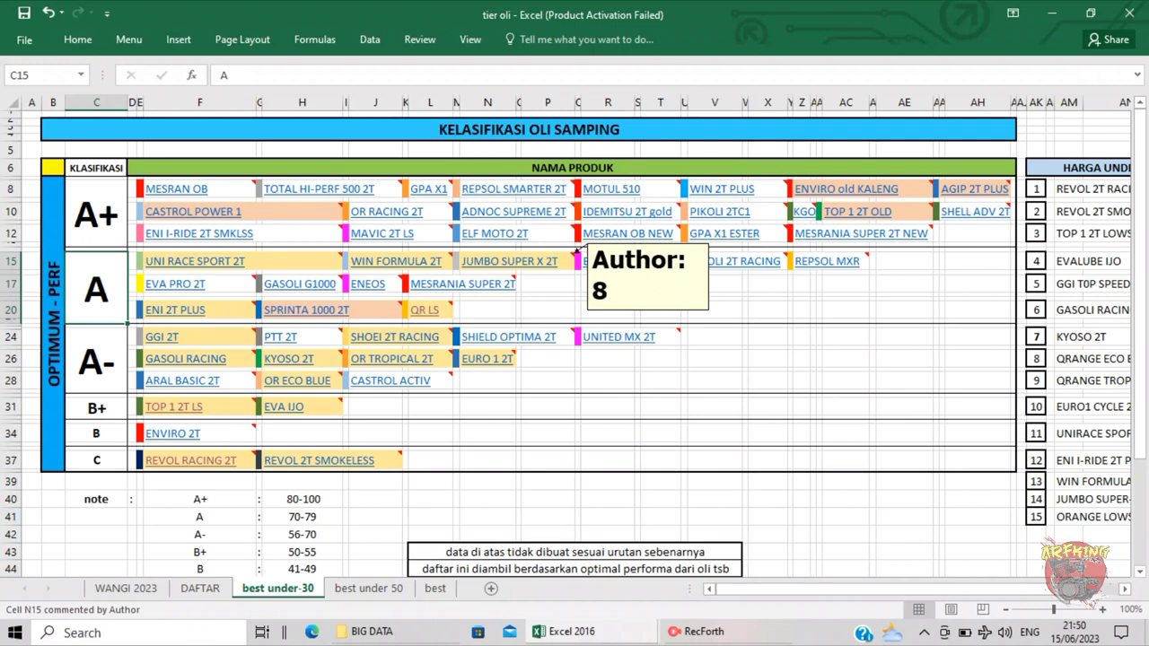
Step: View the HARGA UNDER-30 product list, then open JUMBO SUPER X 2T's score sheet at 110% zoom
drag(862, 589, 899, 589)
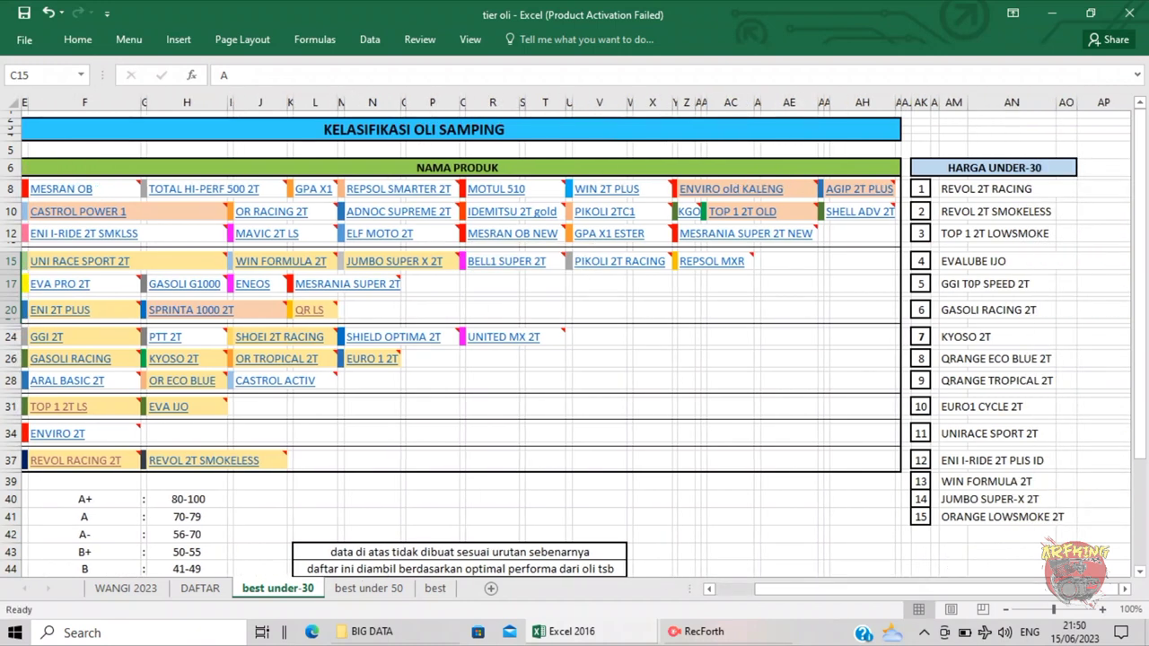
drag(935, 588, 894, 589)
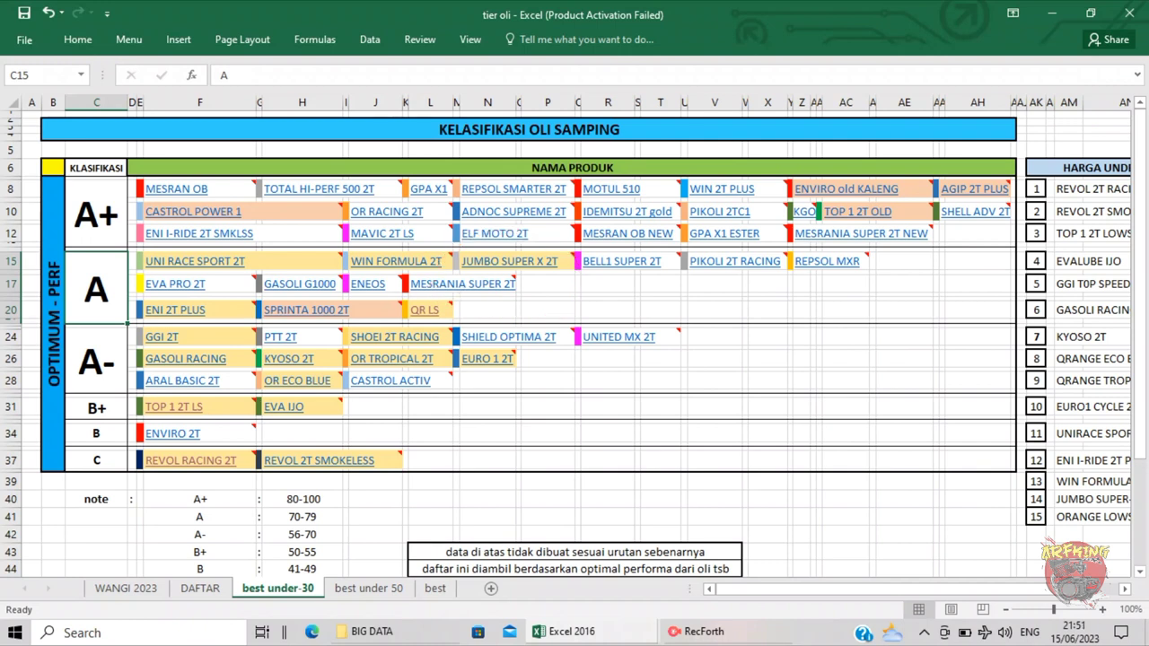
click(509, 261)
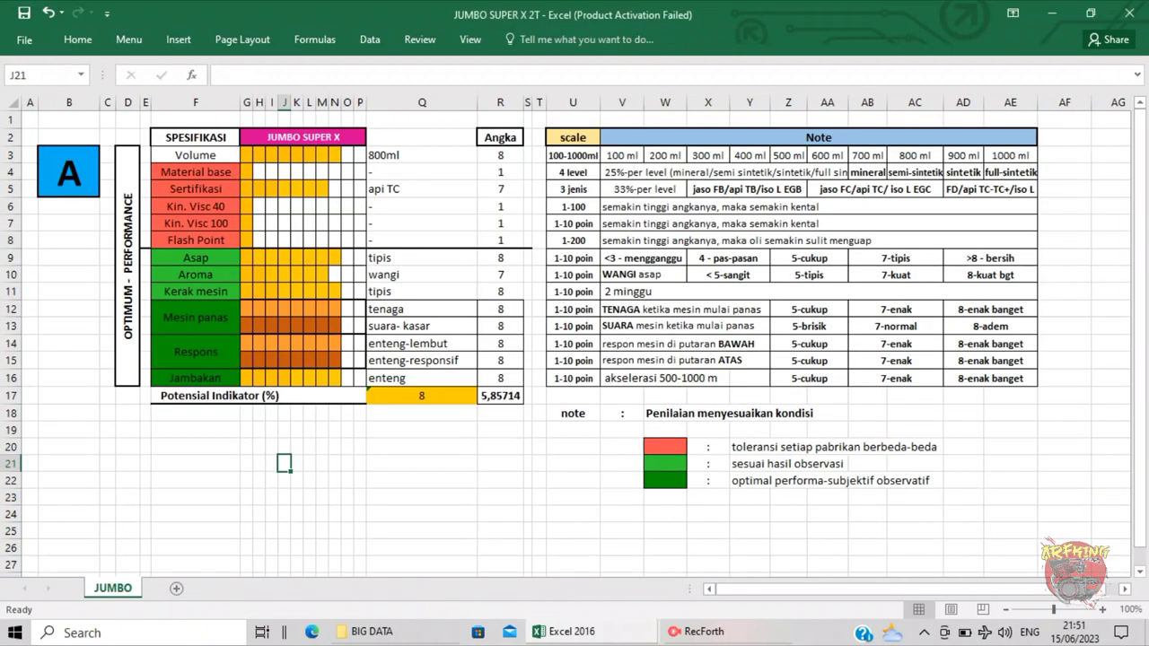
click(1103, 610)
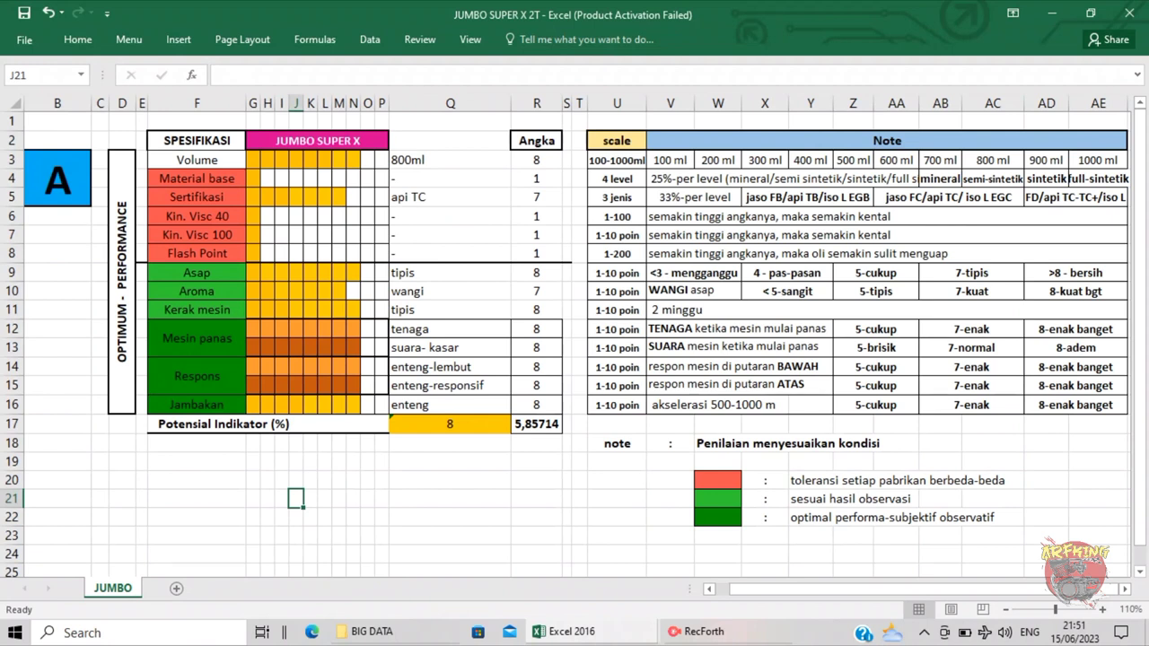
Step: Inspect JUMBO SUPER X's average and Potensial Indikator formulas and the top Jambakan rating note
click(537, 425)
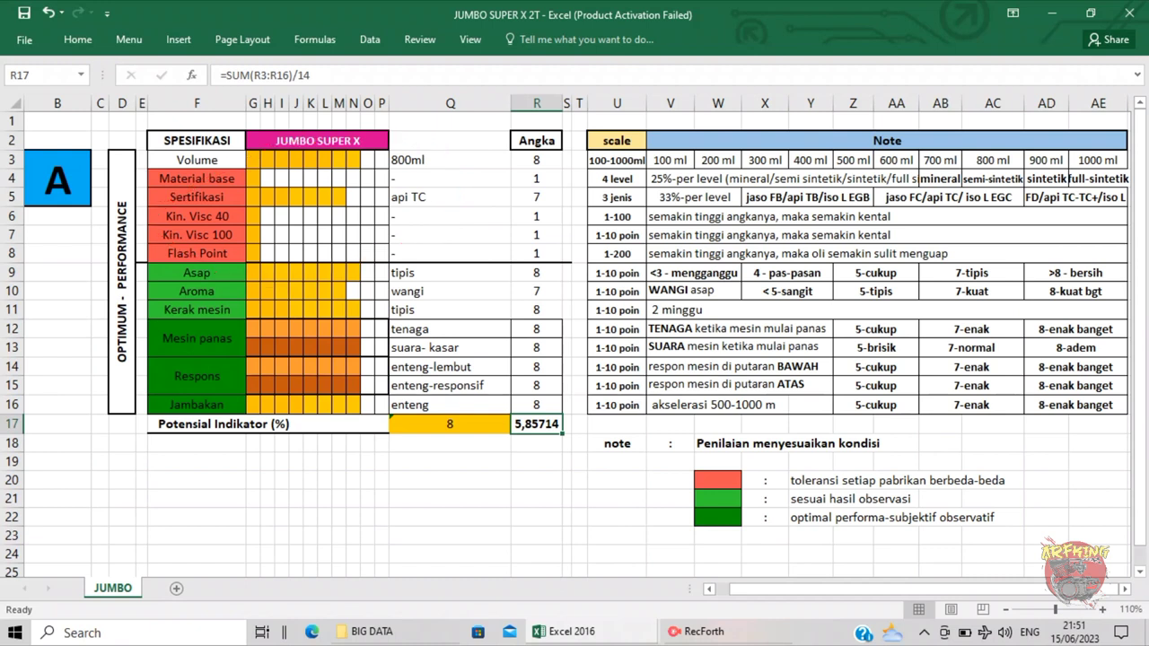
click(450, 424)
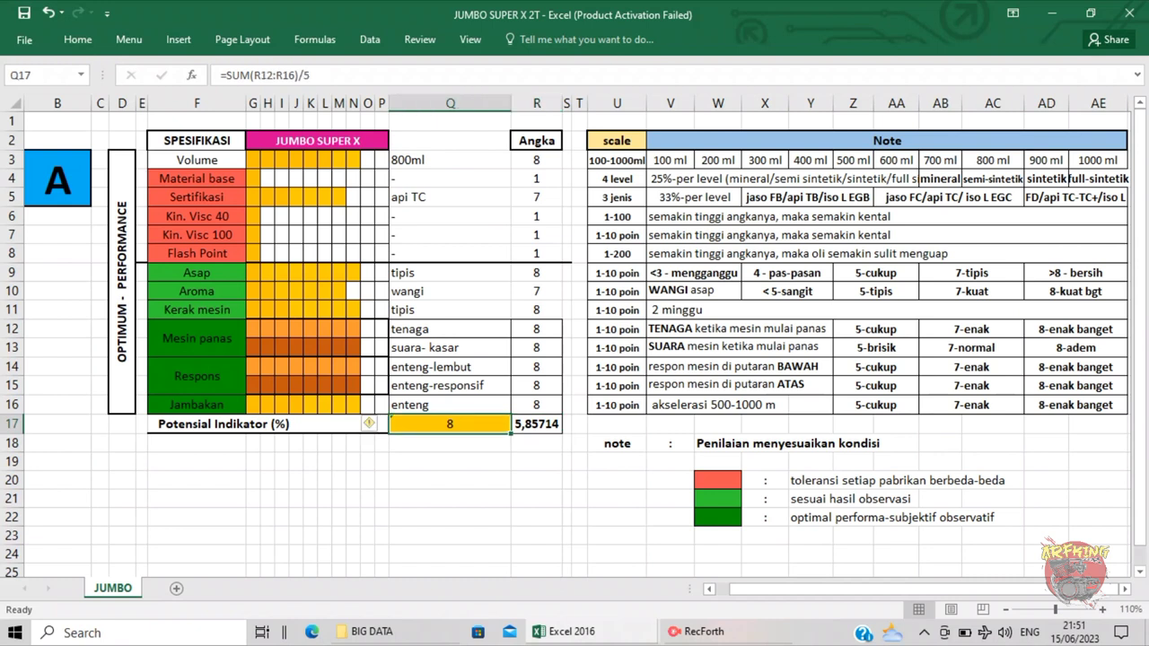
click(1076, 405)
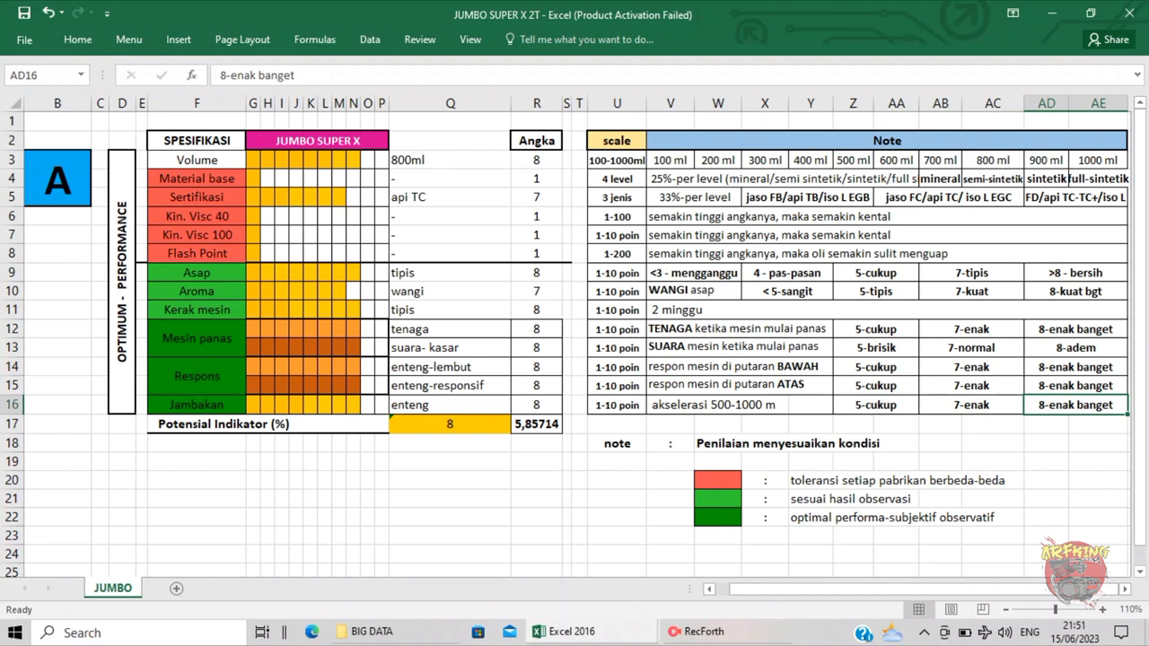
Step: Change JUMBO SUPER X's Mesin panas sound description in Q13 to "suara- adem"
click(739, 347)
click(450, 349)
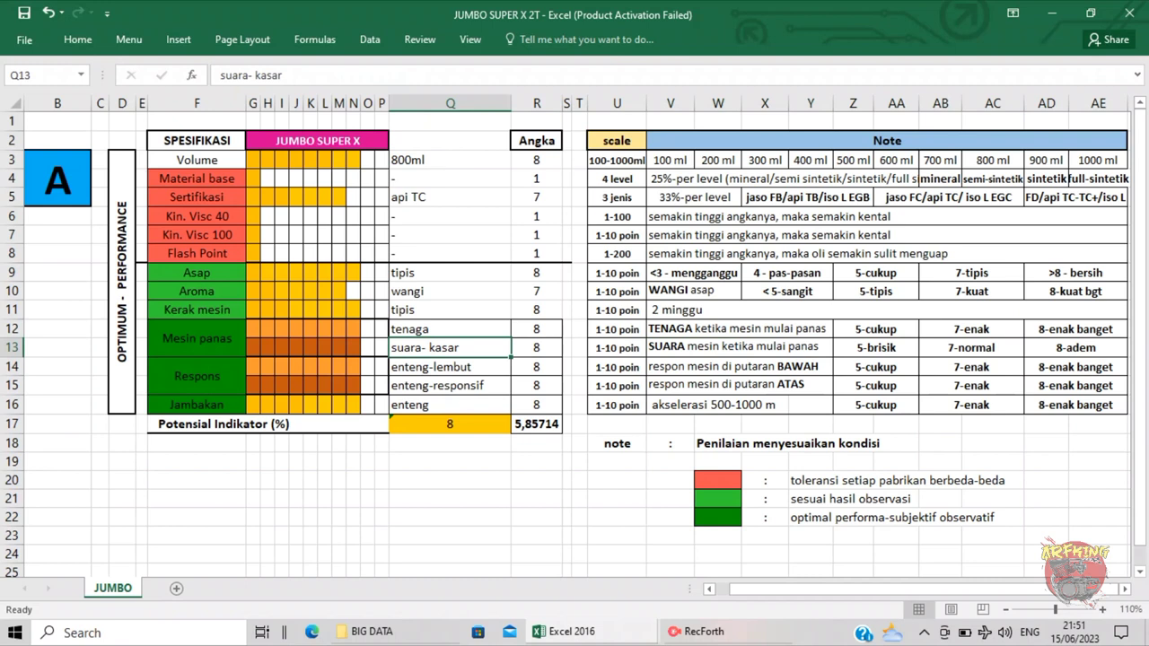
double_click(459, 348)
key(BackSpace)
key(BackSpace)
key(BackSpace)
key(BackSpace)
key(BackSpace)
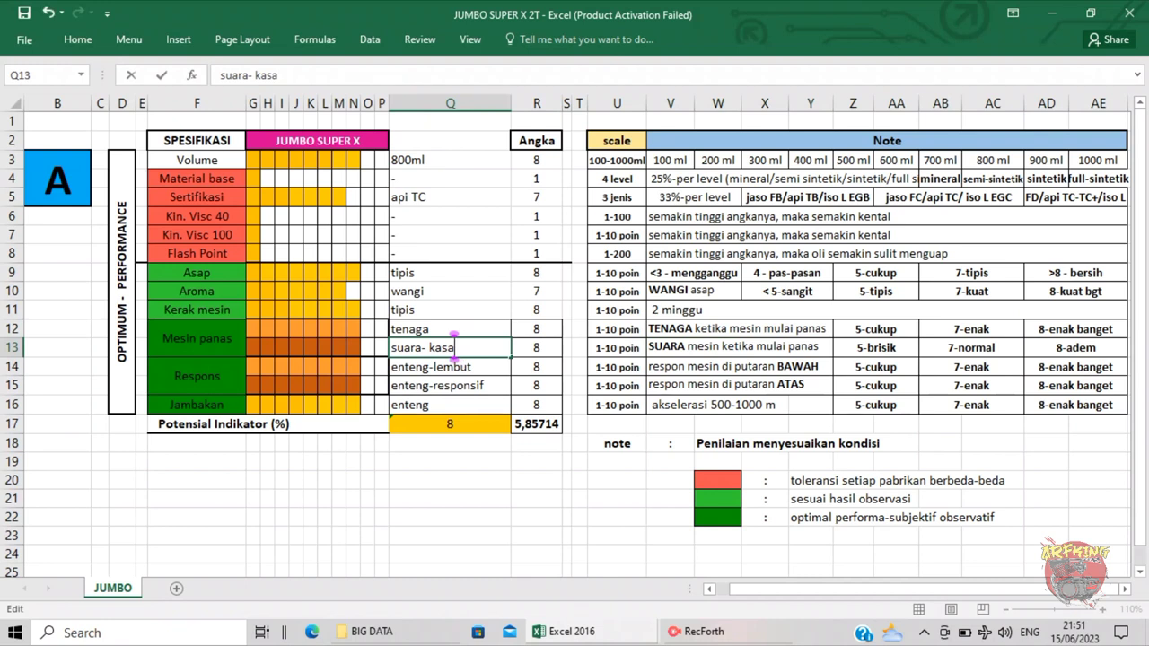
text(adem)
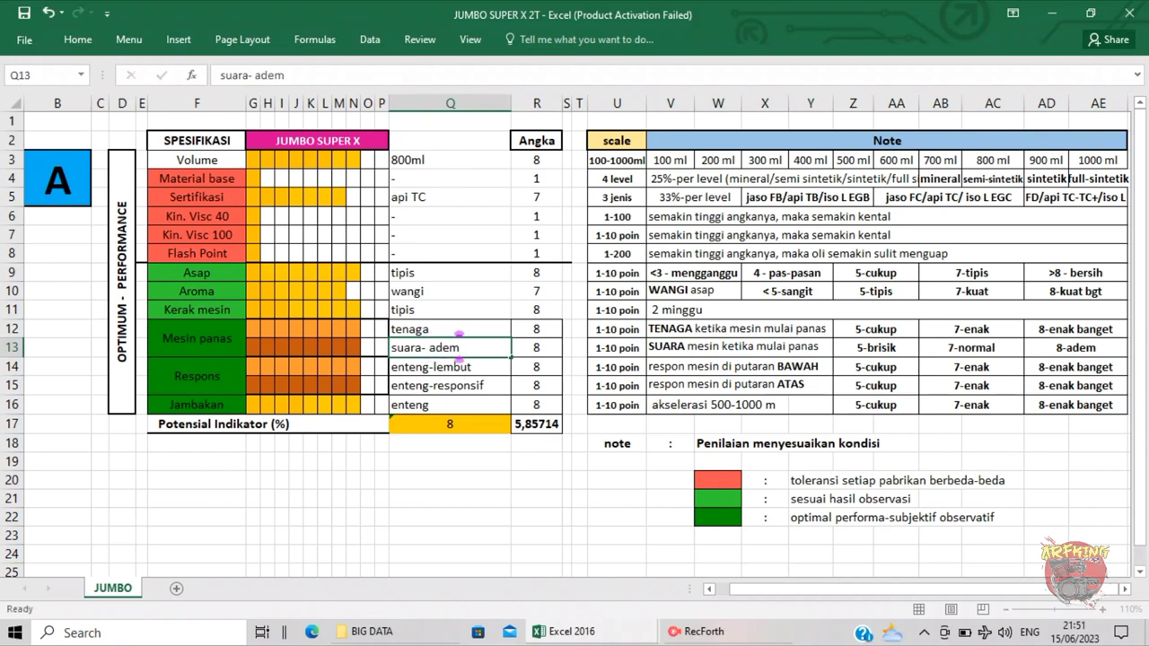
key(Return)
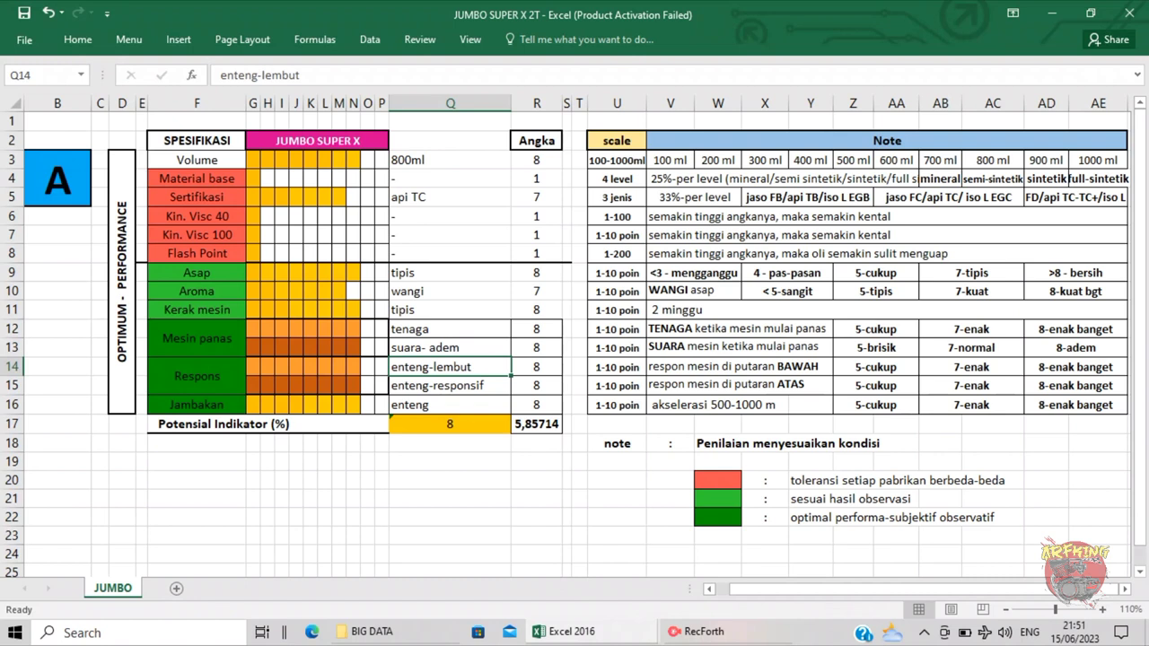
Step: Review JUMBO SUPER X's Respons and Jambakan descriptions and Potensial Indikator formula, then return to the under-30 classification table
click(449, 423)
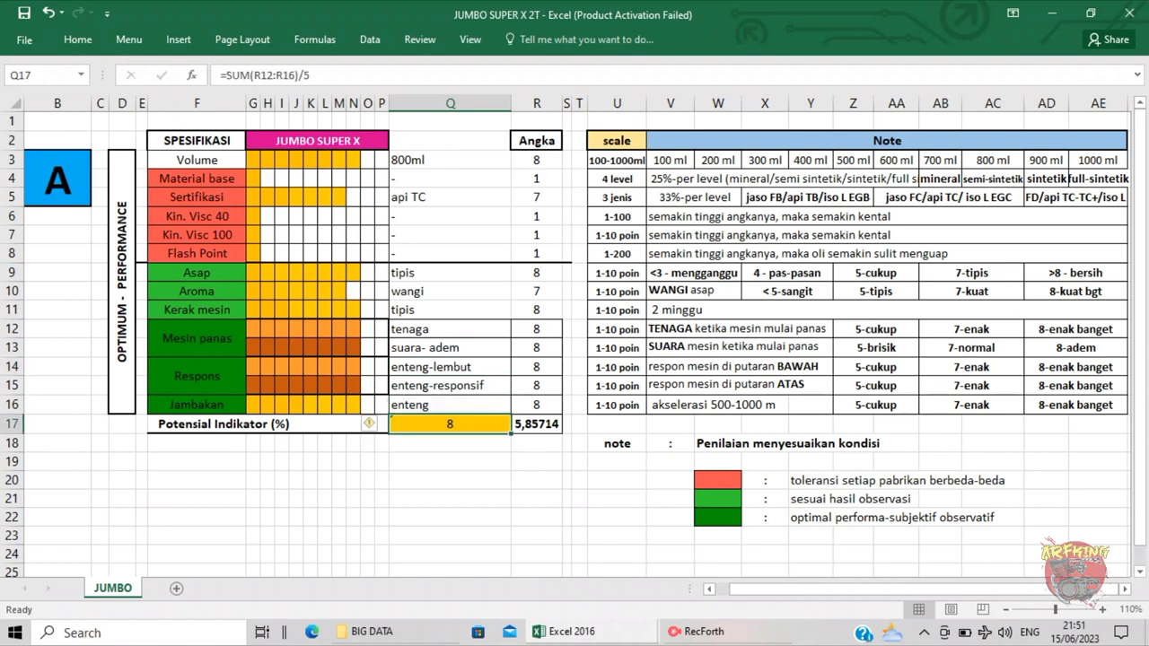
click(450, 367)
click(450, 386)
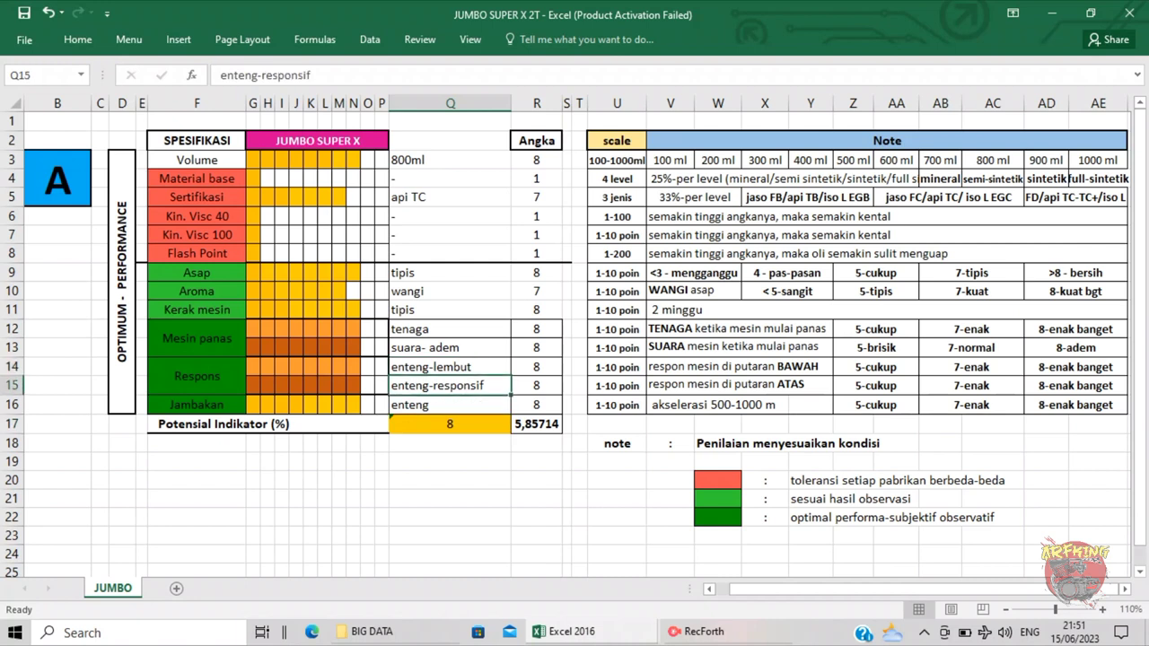
click(449, 405)
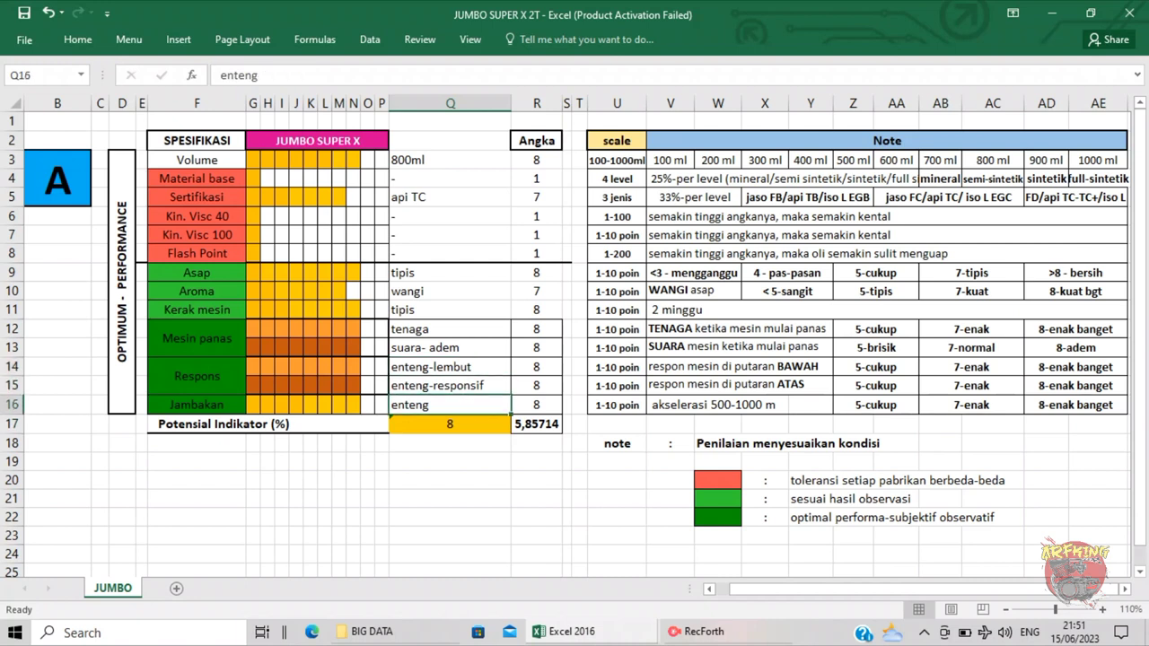
click(450, 425)
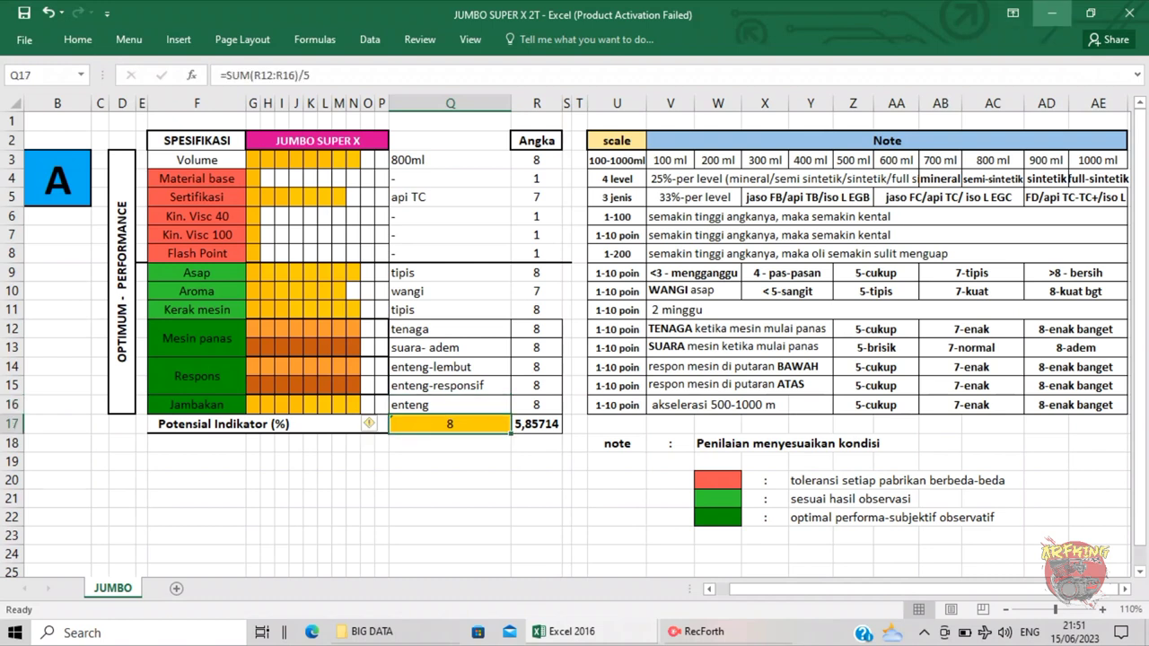
click(1052, 14)
click(526, 311)
click(548, 433)
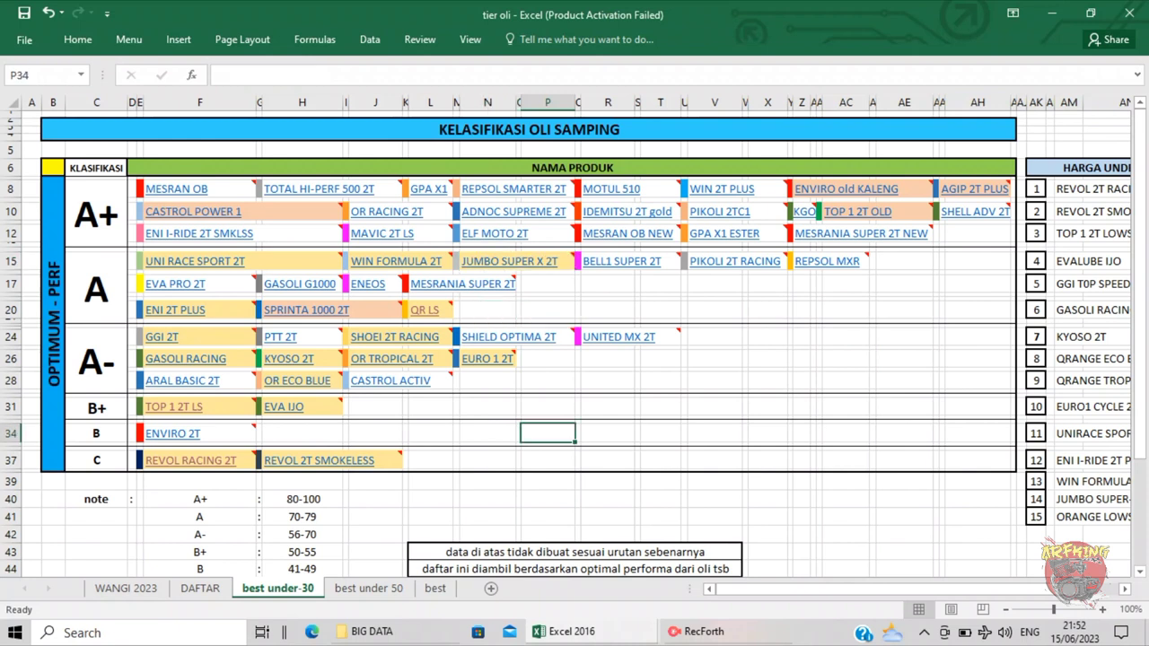
Step: Check the score comments on JUMBO SUPER X 2T and CASTROL POWER 1 and review the notes below the table
mouse_move(577, 253)
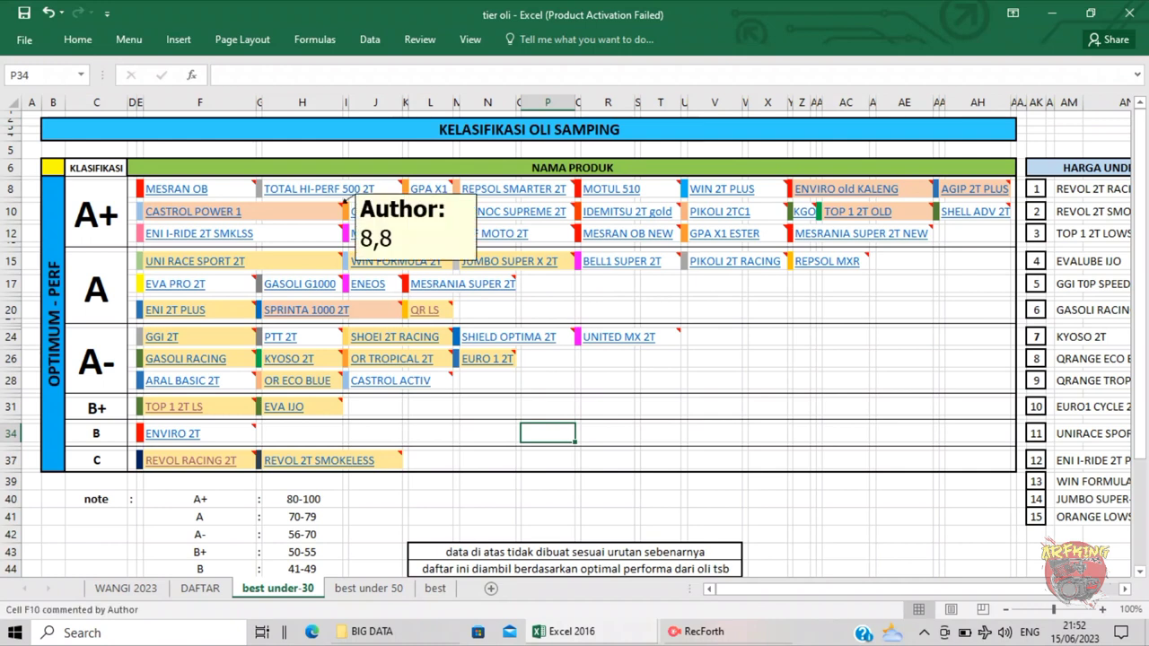
mouse_move(207, 213)
scroll(574, 341, down, 5)
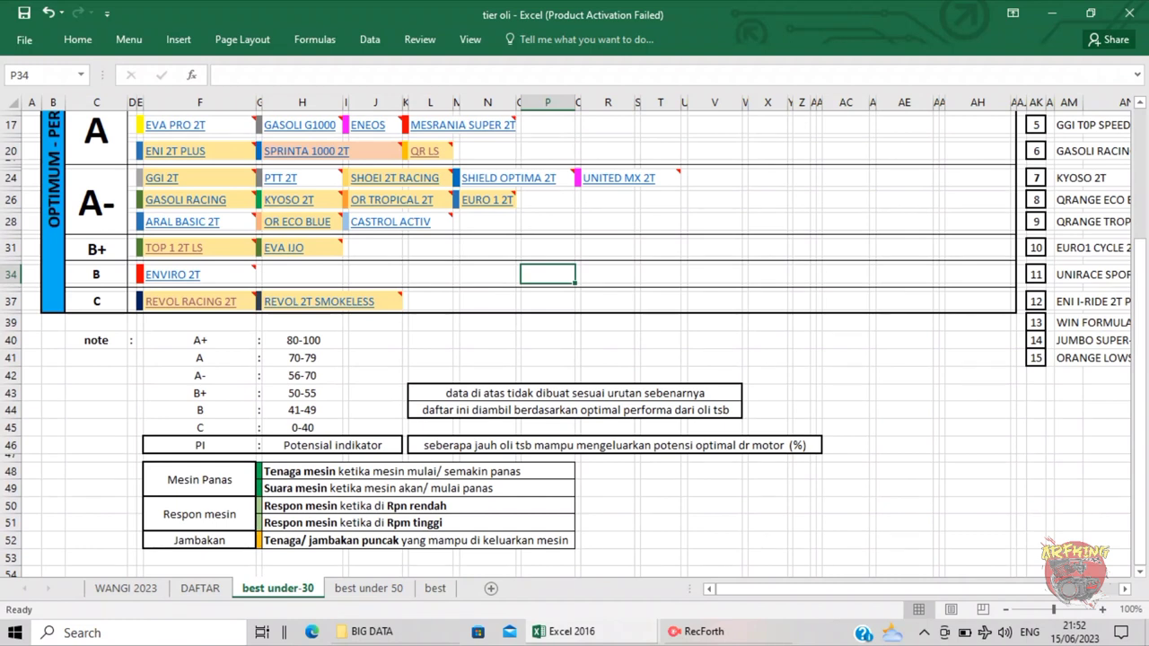
scroll(575, 341, up, 5)
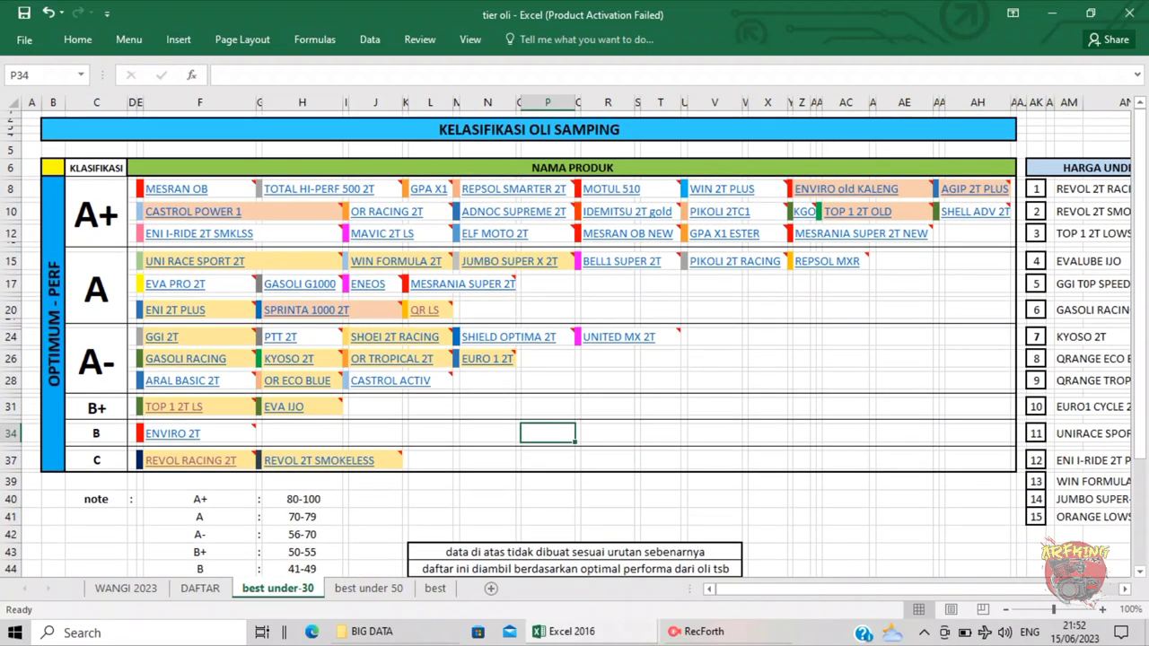
click(768, 418)
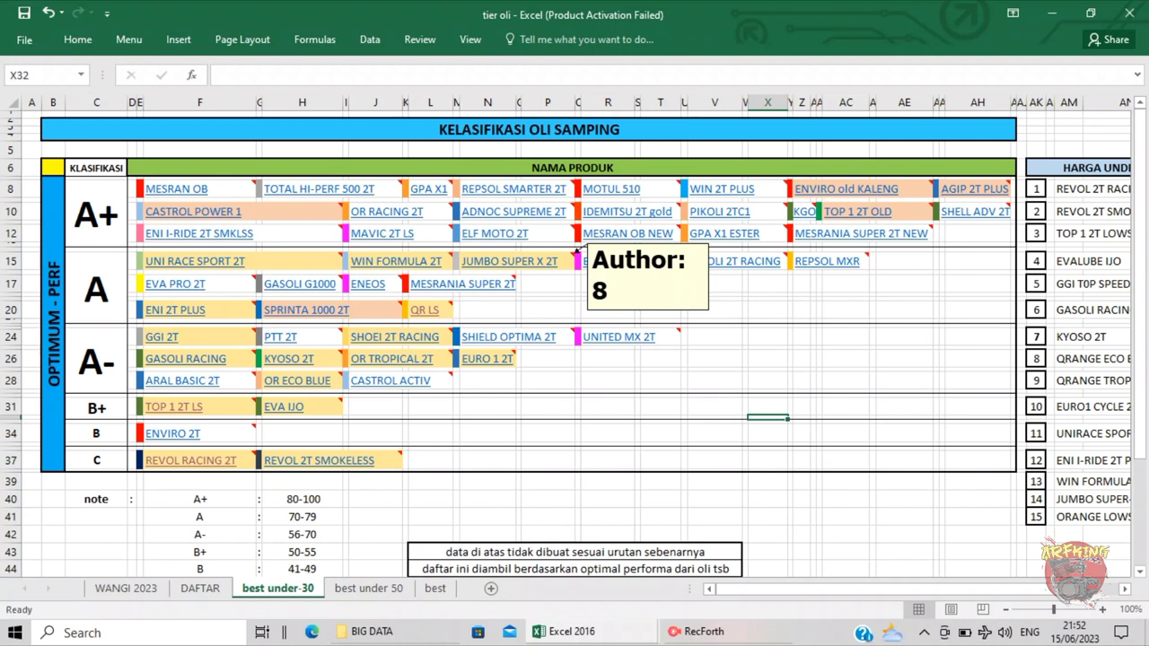
Step: Check the score comments on the class A oils QR LS, WIN FORMULA 2T, UNI RACE SPORT 2T and ENI 2T PLUS
mouse_move(430, 309)
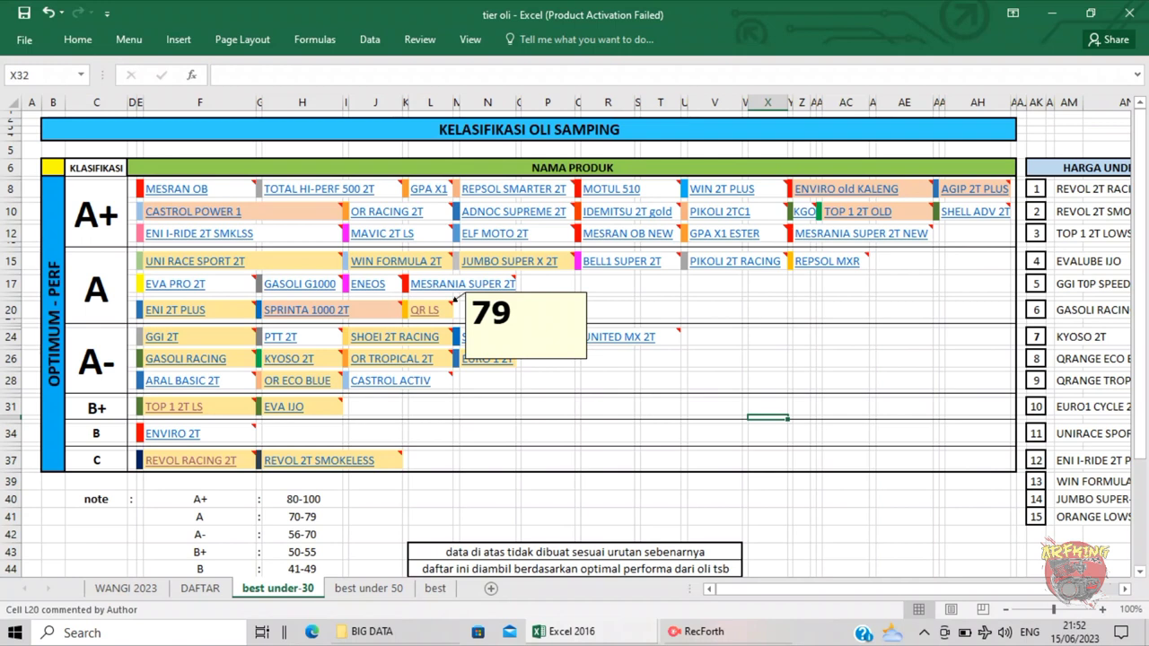
mouse_move(455, 256)
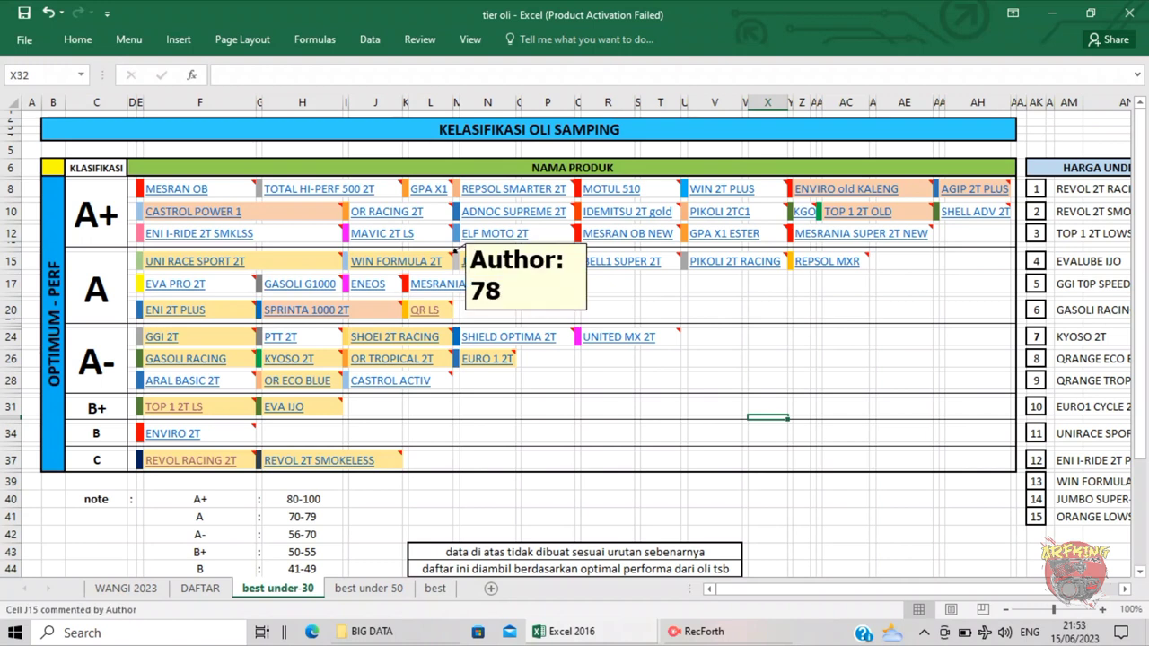
mouse_move(345, 254)
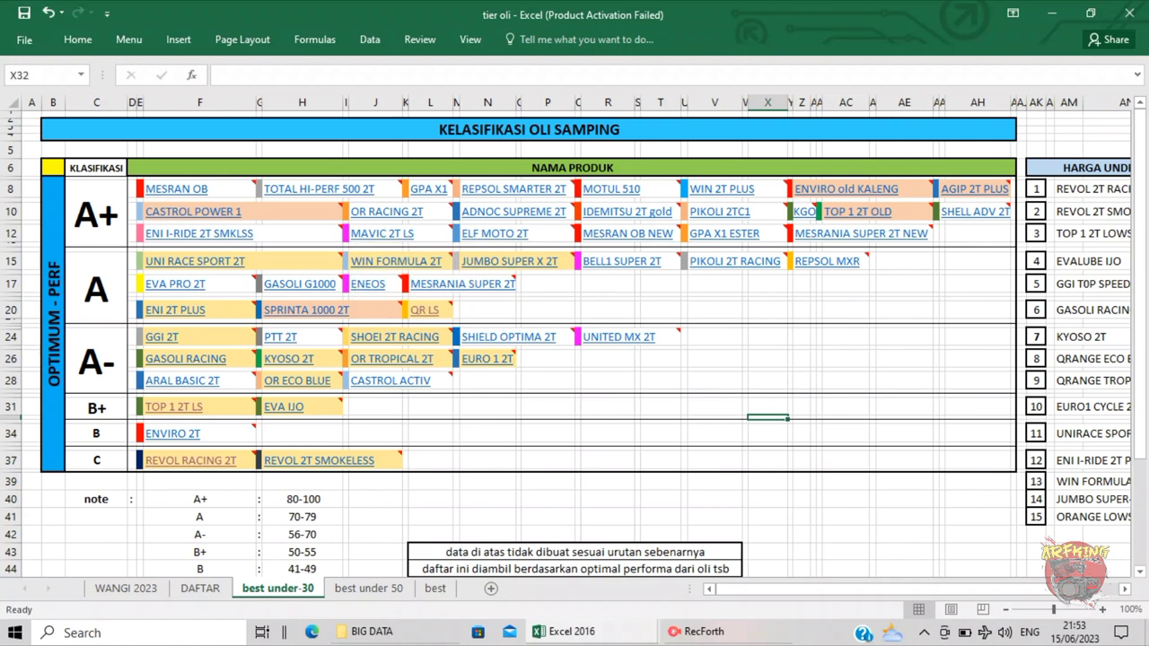
mouse_move(254, 303)
click(715, 407)
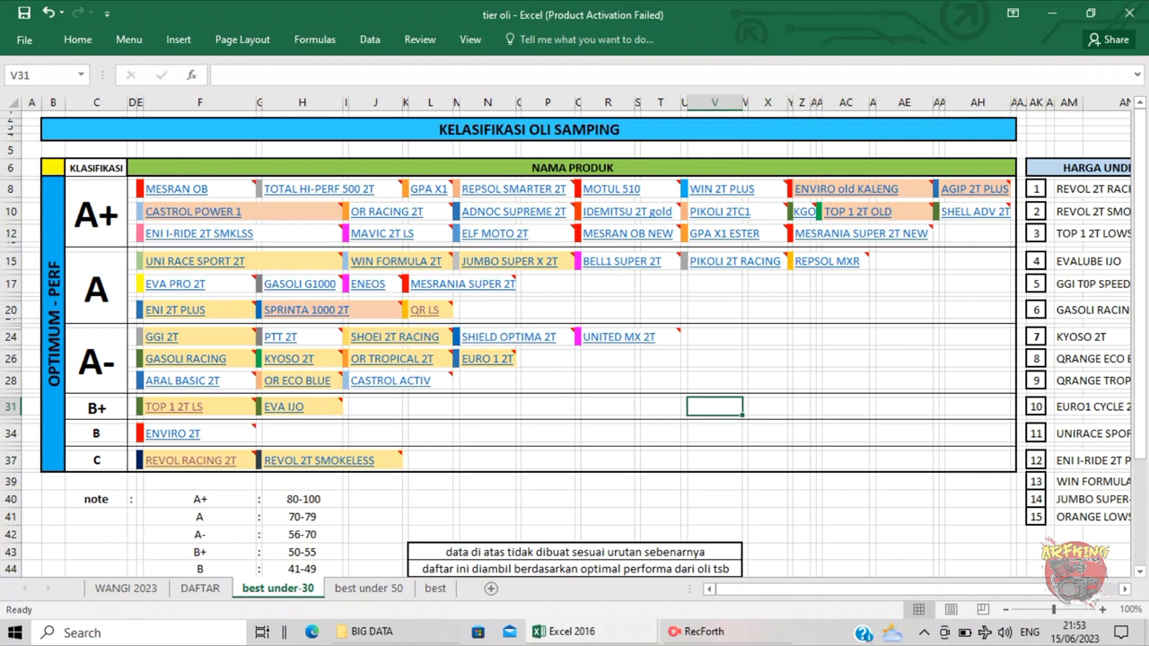
Step: Point out the A+ and A class labels and review the class score ranges and engine criteria notes
click(96, 215)
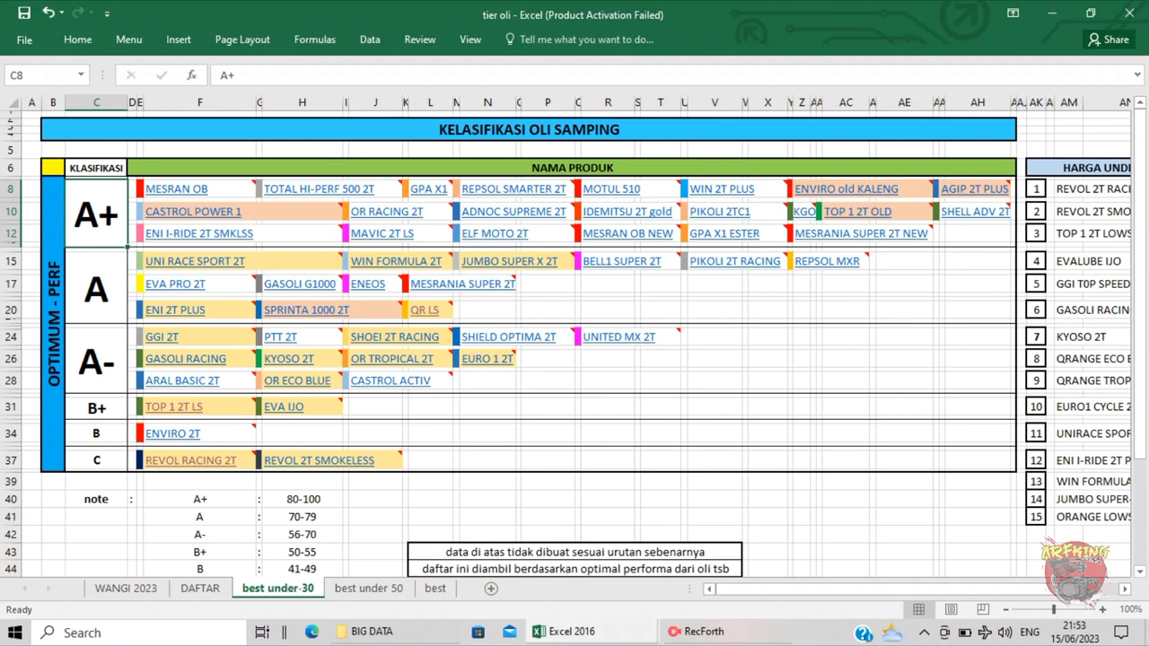
click(96, 289)
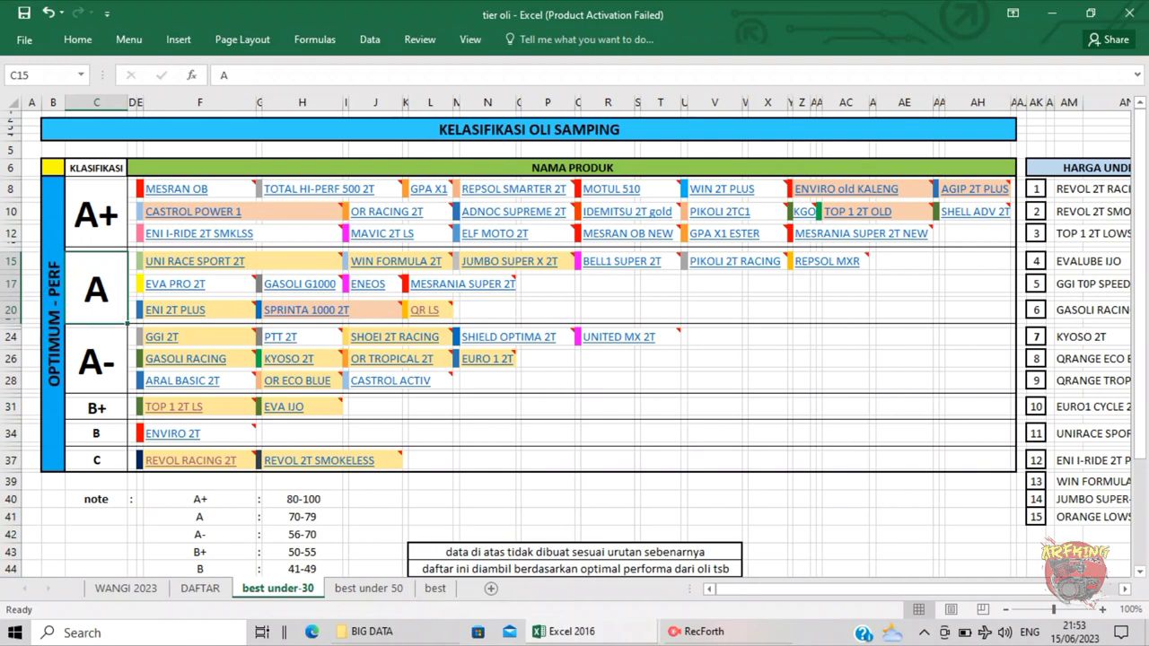
drag(781, 590, 832, 590)
scroll(574, 359, down, 4)
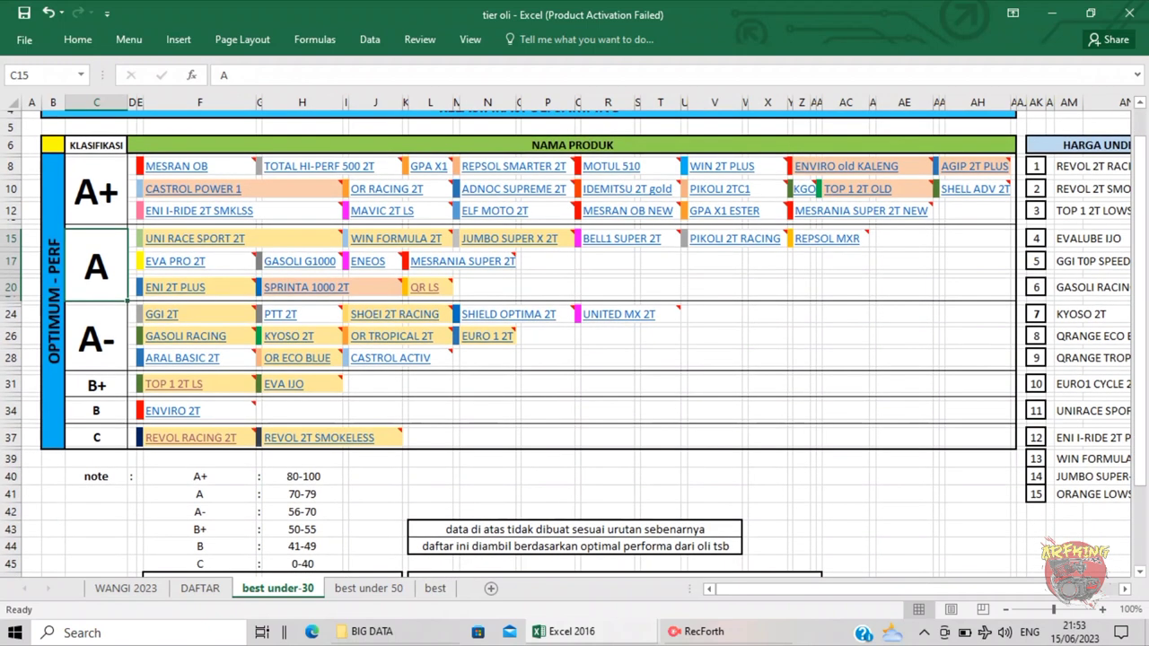
scroll(575, 359, down, 2)
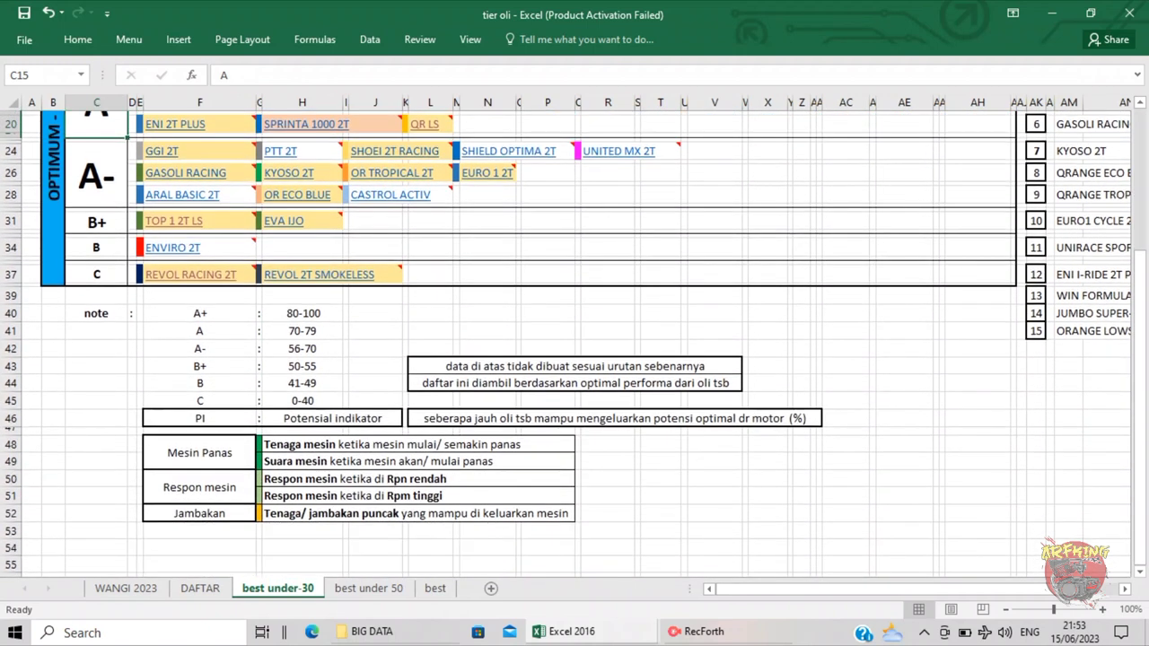
scroll(575, 341, up, 6)
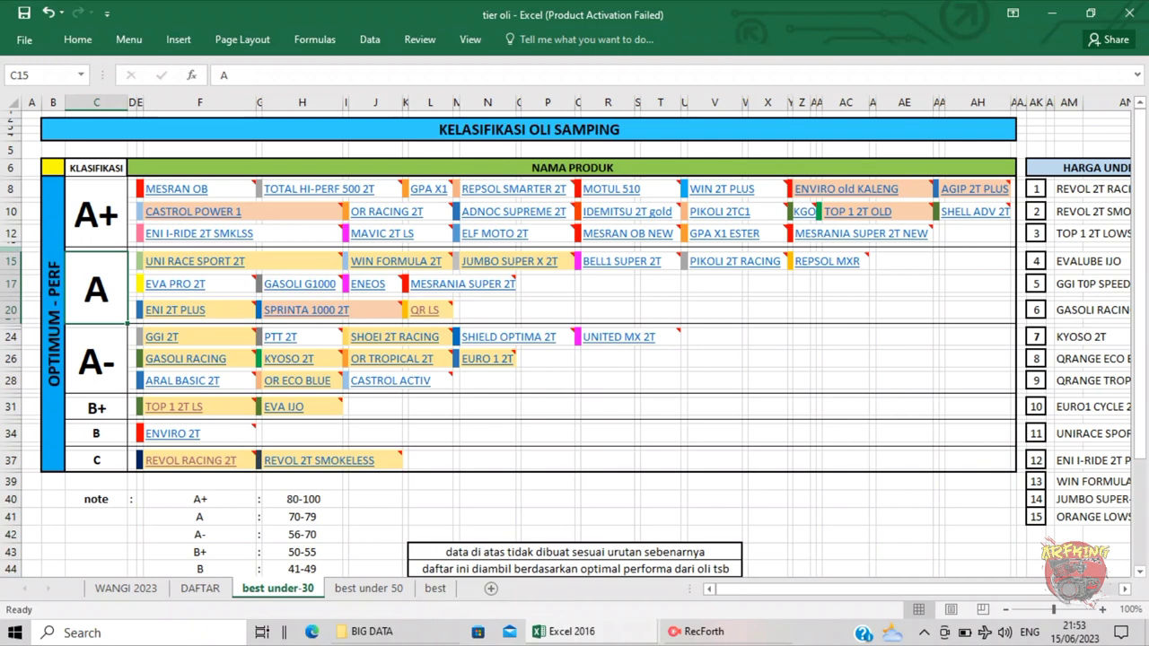
Step: Select the A-, A and A+ class labels in turn to compare the three highest classes
click(96, 363)
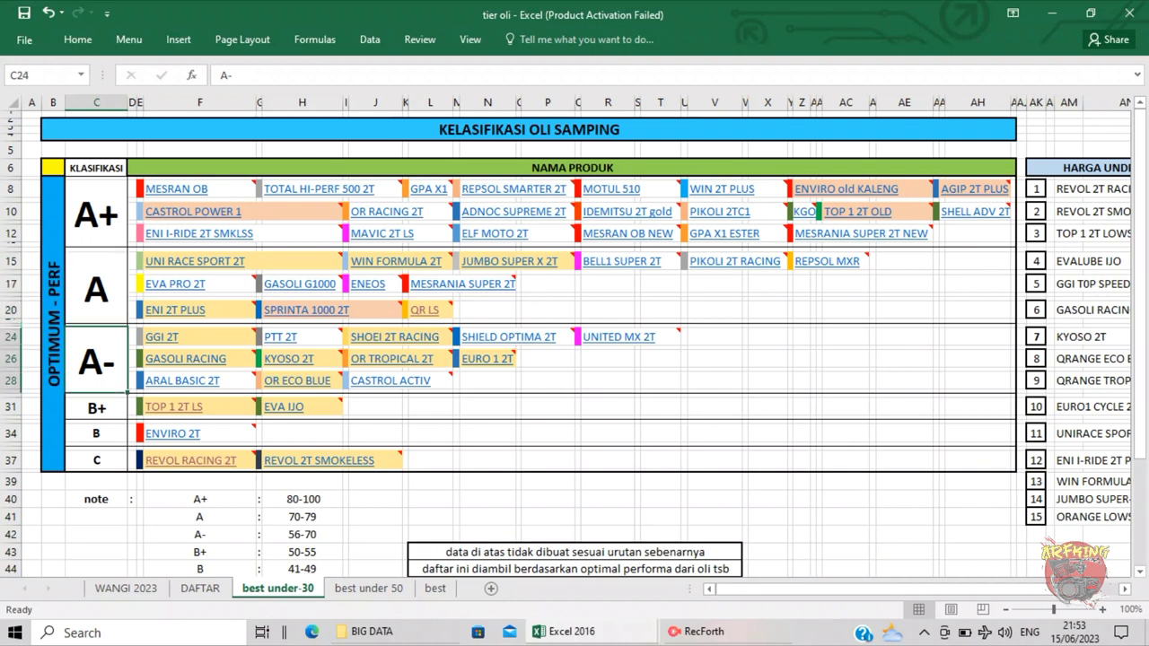
click(96, 289)
click(96, 216)
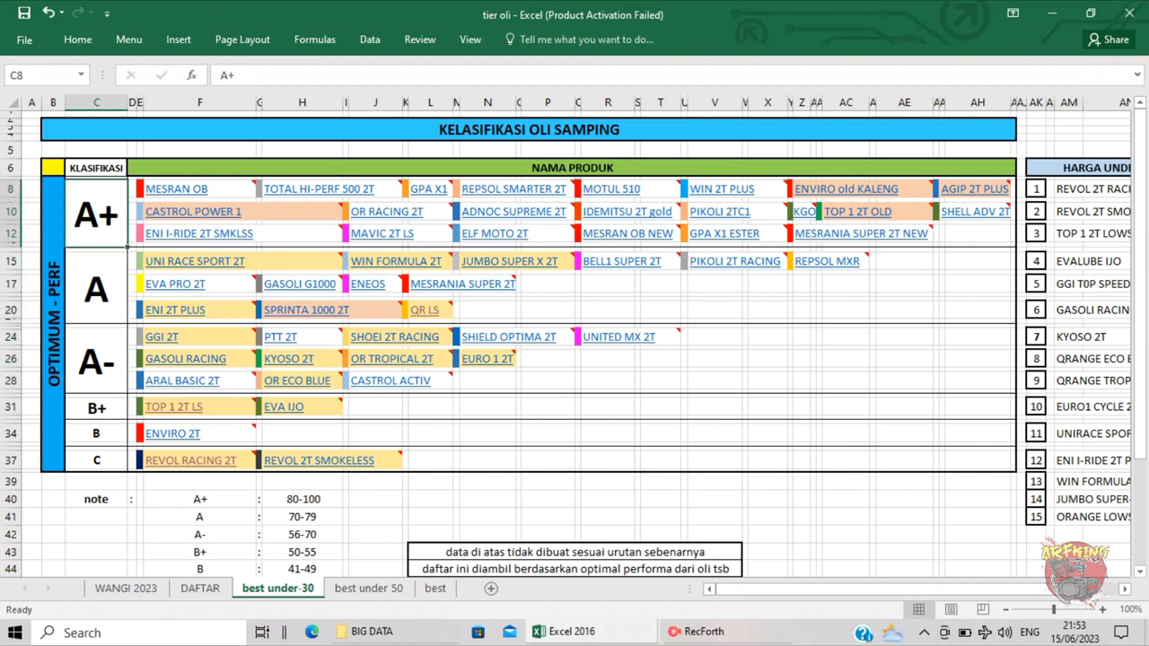